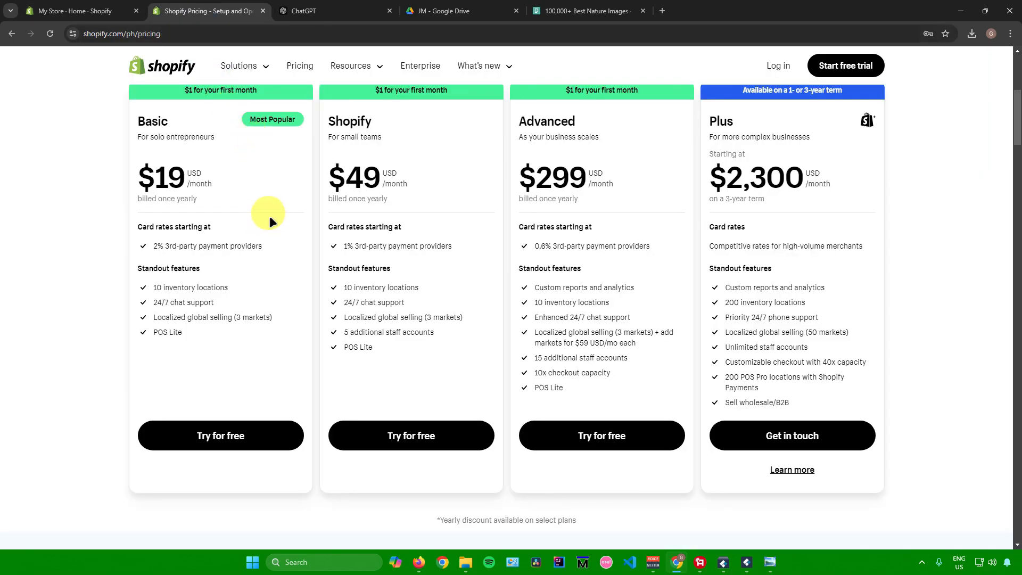
Switch to the My Store admin and open the Shopify App Store from its recommended apps
scroll(269, 216, up, 1)
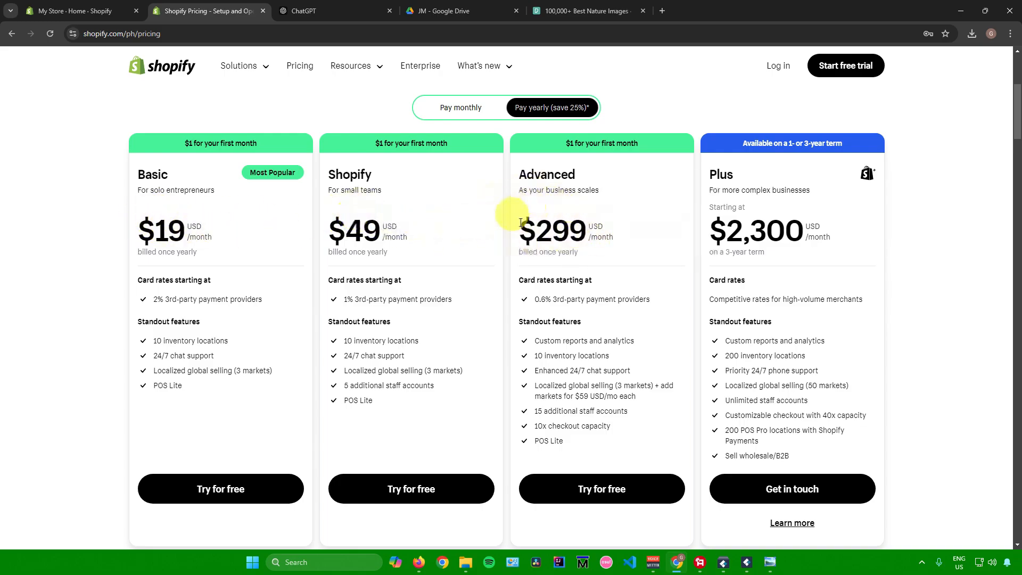
key(ctrl+shift+Tab)
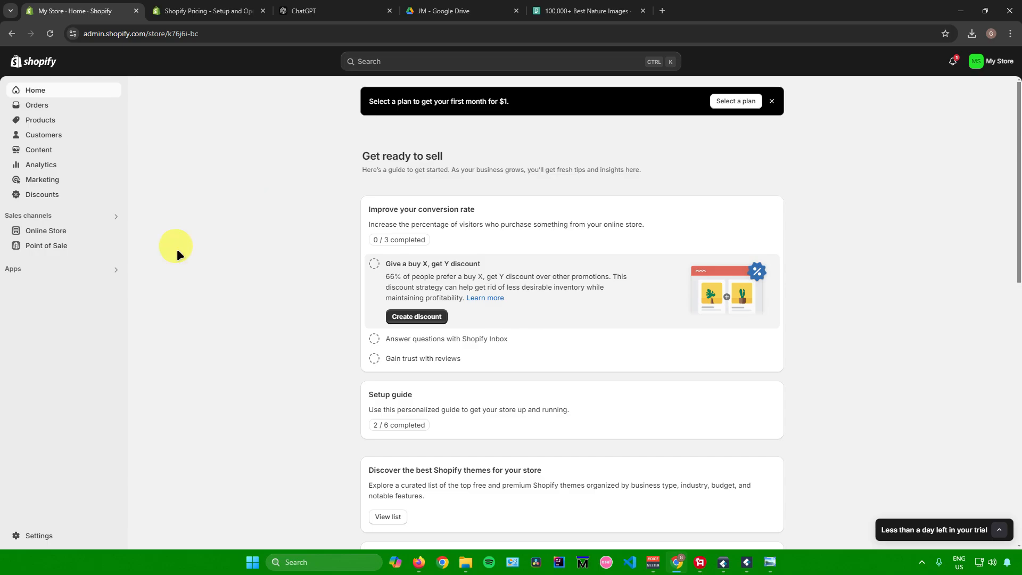
click(67, 271)
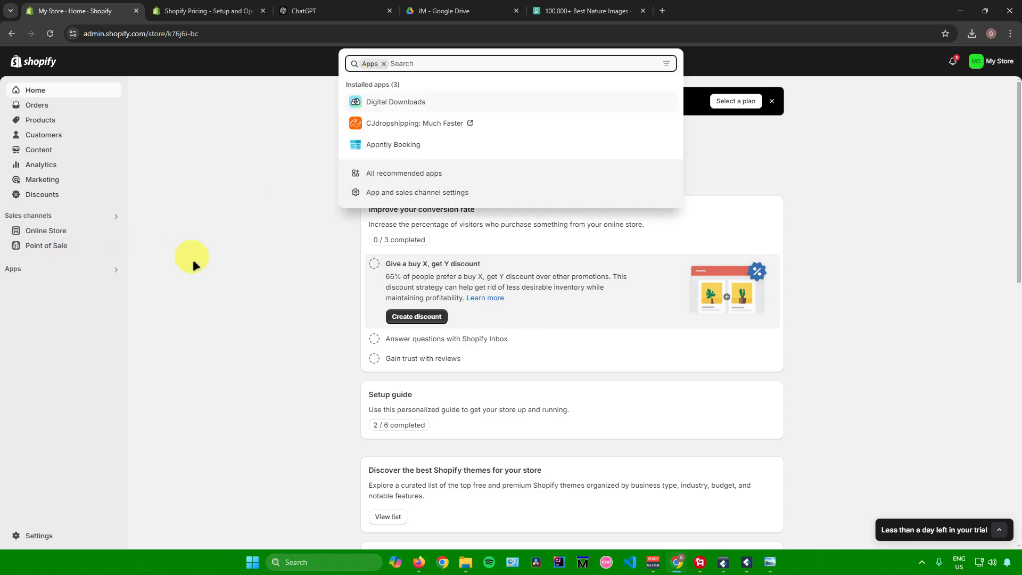
click(369, 174)
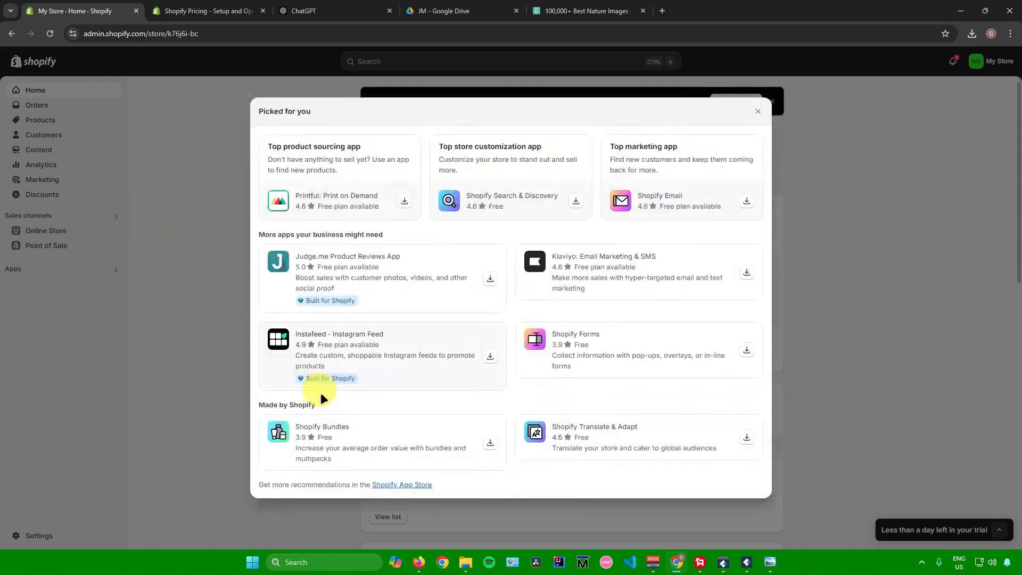
click(401, 486)
scroll(453, 263, down, 5)
scroll(453, 263, up, 5)
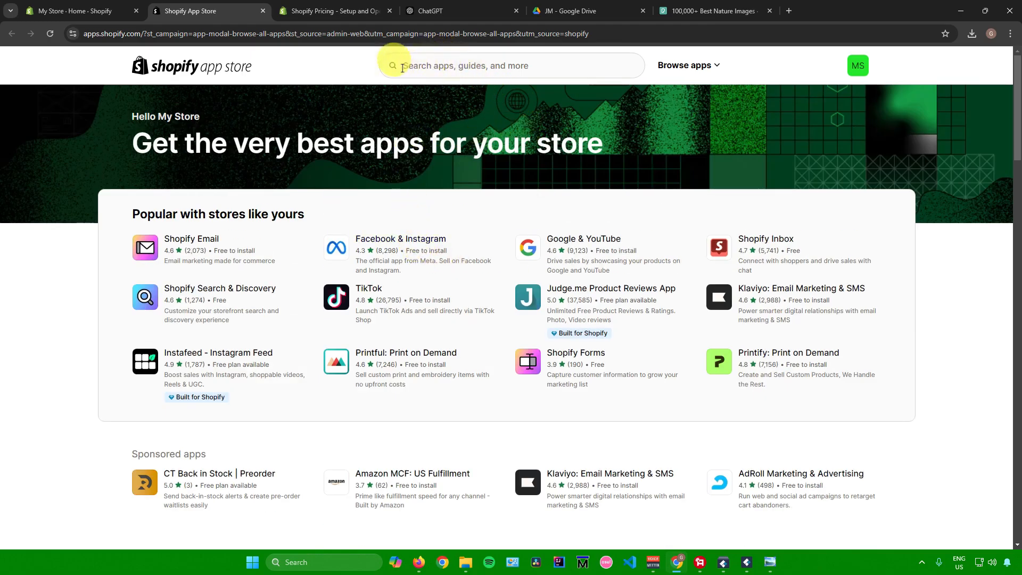
Search the Shopify App Store for "portfolio" and look through the listed apps
click(458, 67)
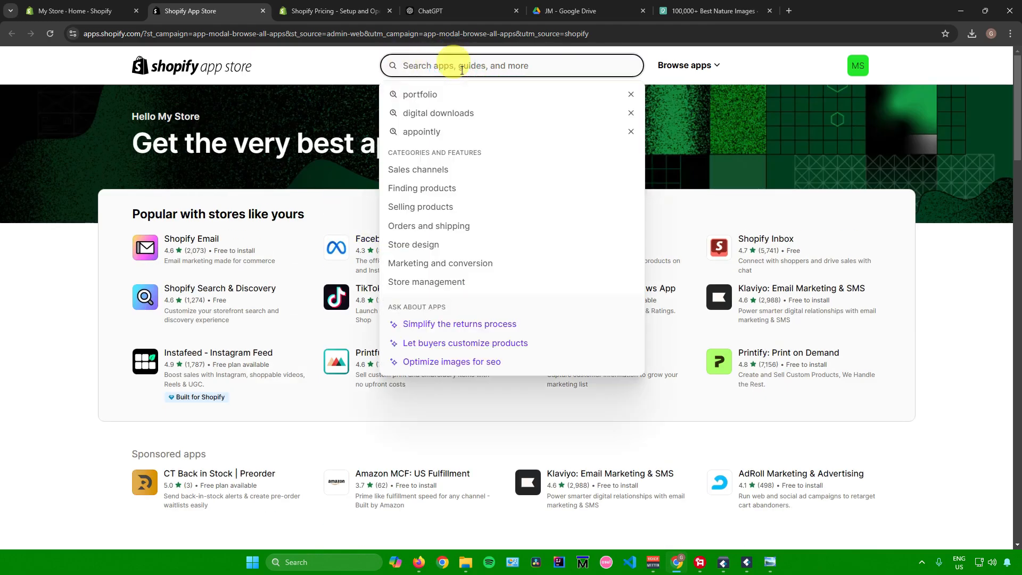
click(423, 94)
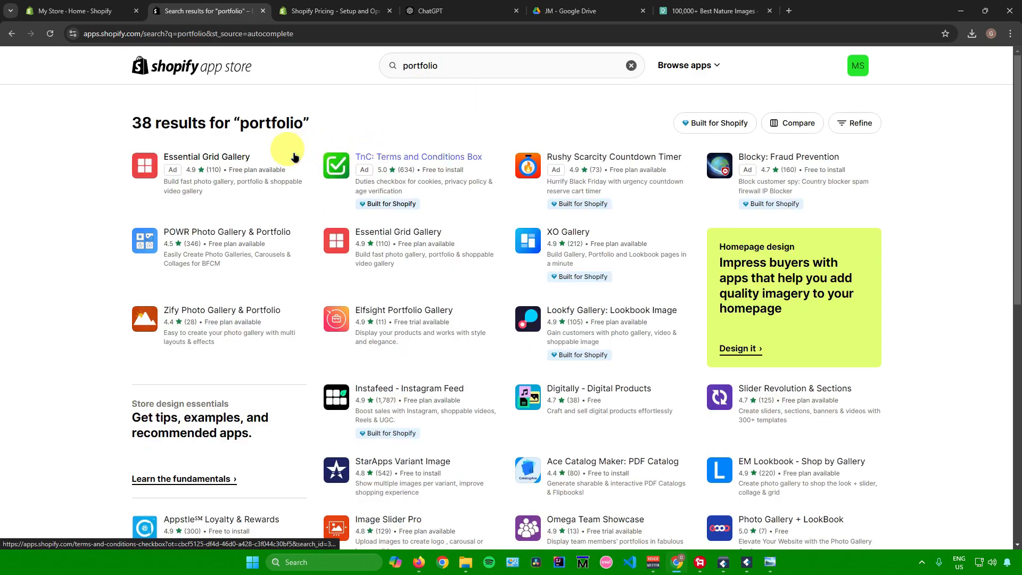
scroll(285, 152, down, 5)
scroll(285, 153, up, 4)
scroll(514, 181, up, 1)
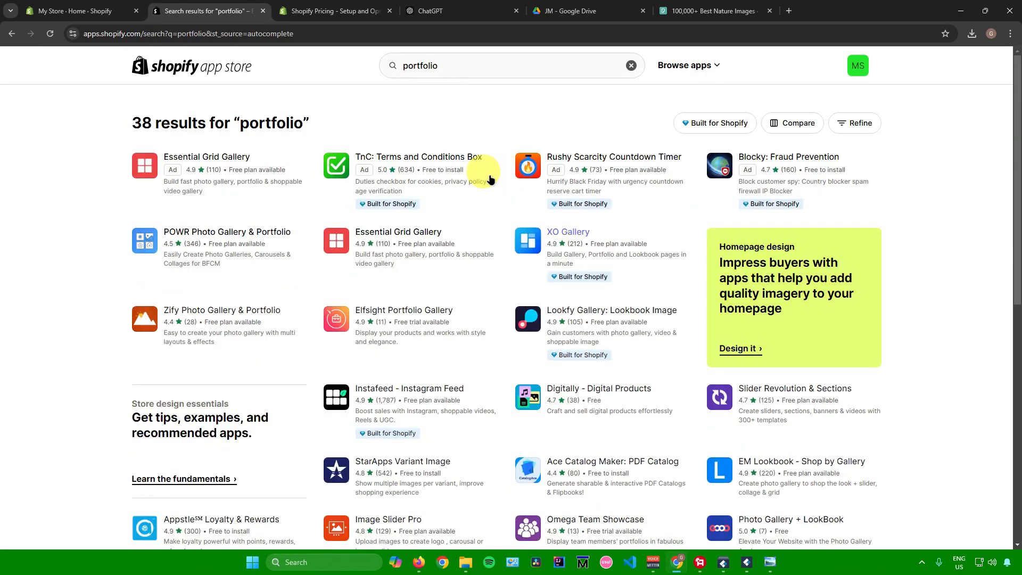
scroll(494, 216, down, 3)
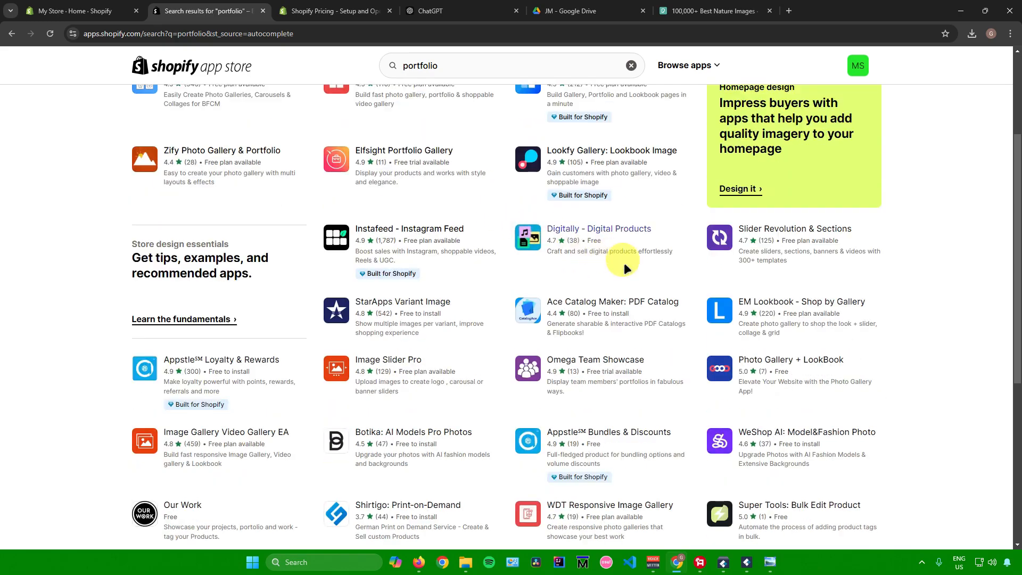
Install the Photo Gallery + LookBook app on the store
click(720, 368)
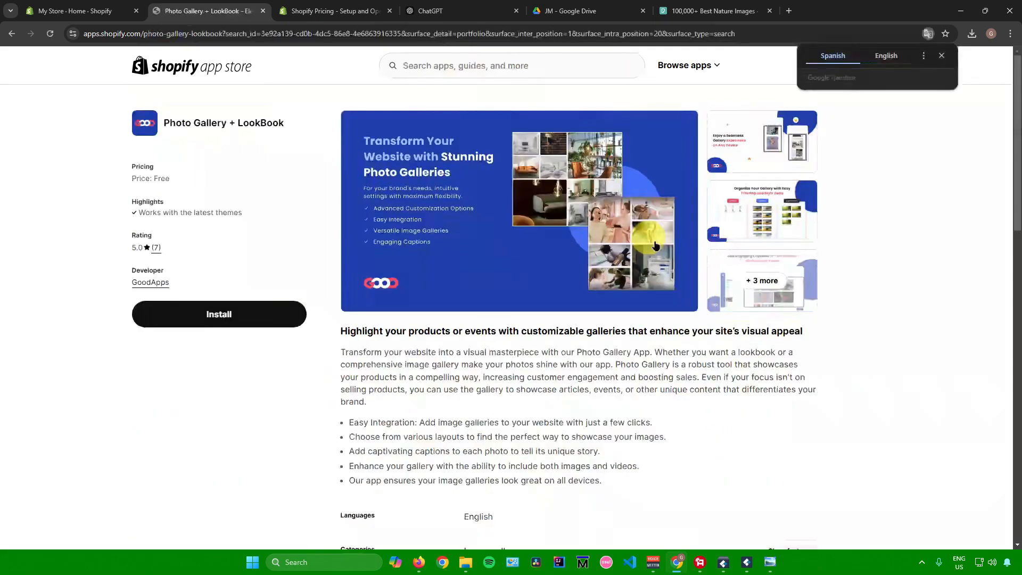
click(240, 313)
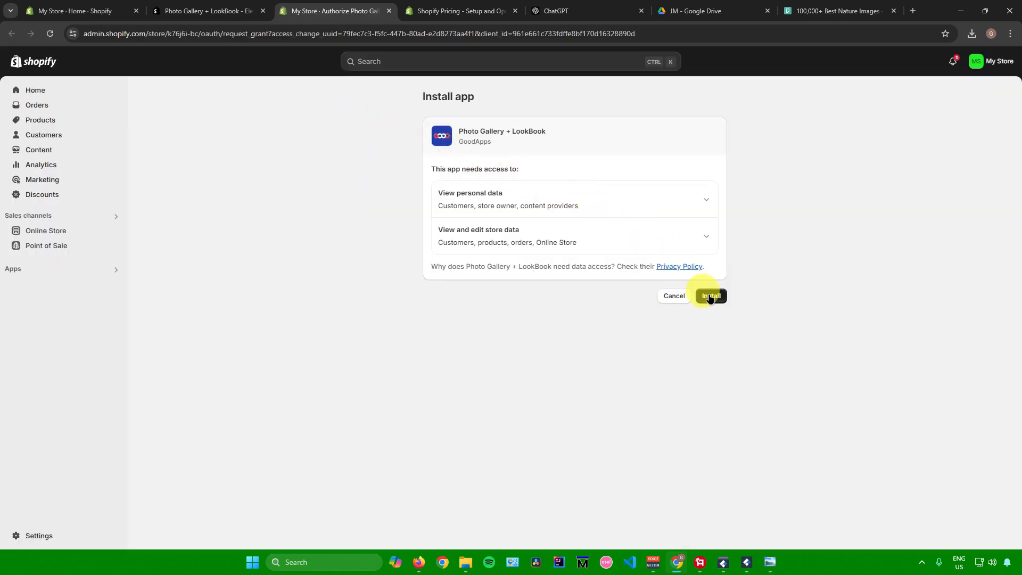
click(711, 297)
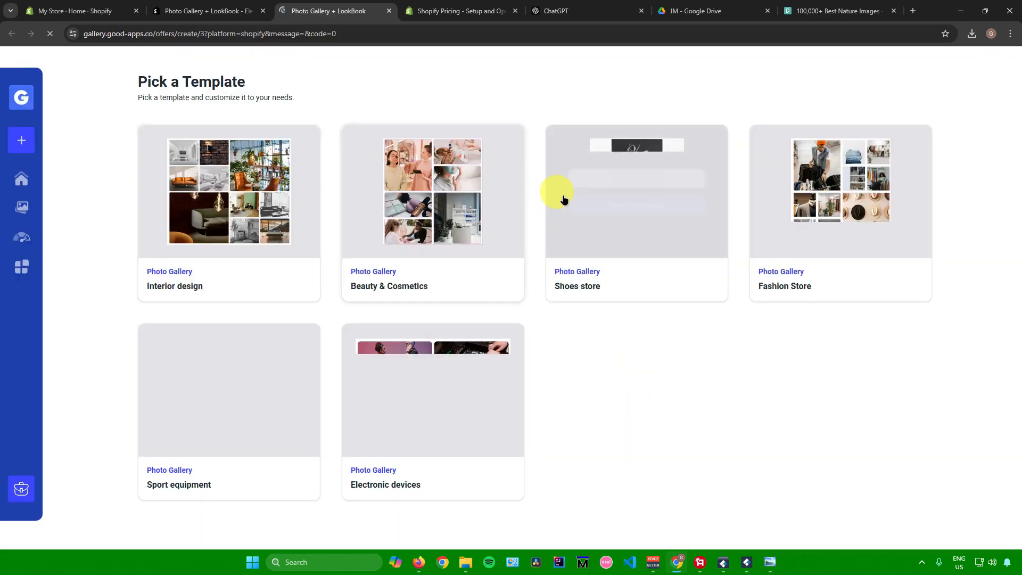
Preview the Interior design gallery template and select it for editing
mouse_move(188, 188)
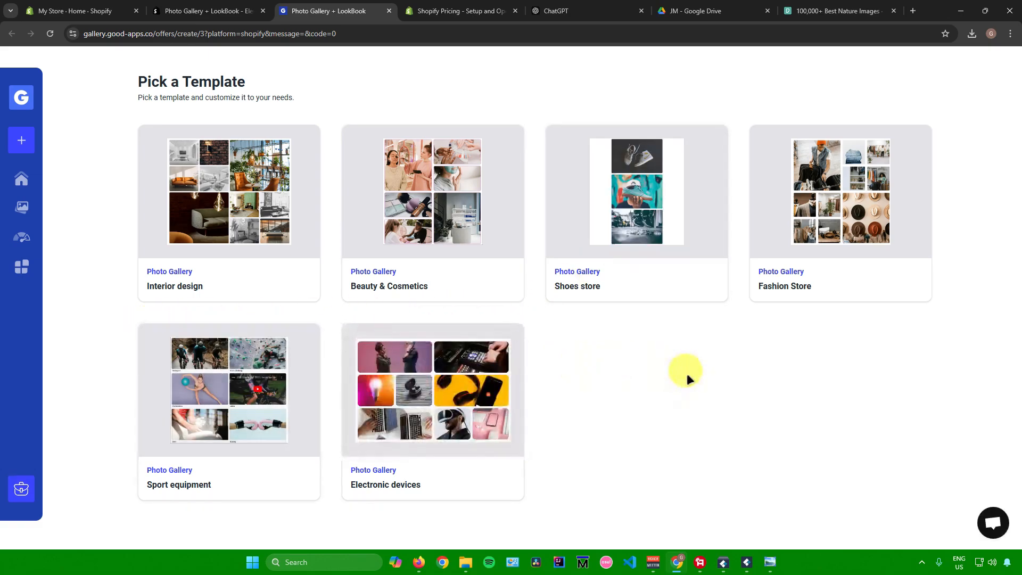
mouse_move(217, 213)
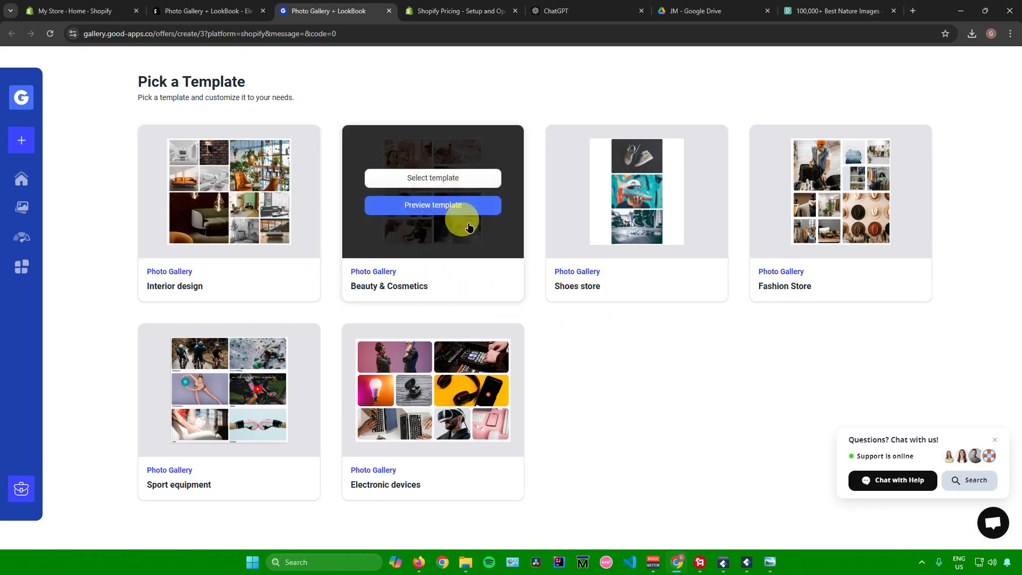
click(230, 208)
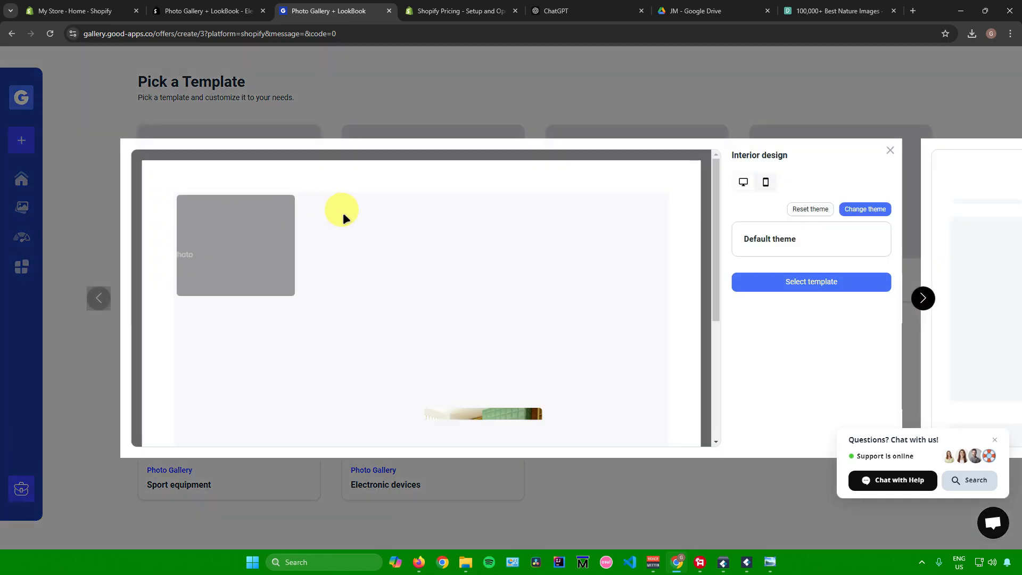
scroll(324, 283, down, 2)
scroll(324, 284, down, 3)
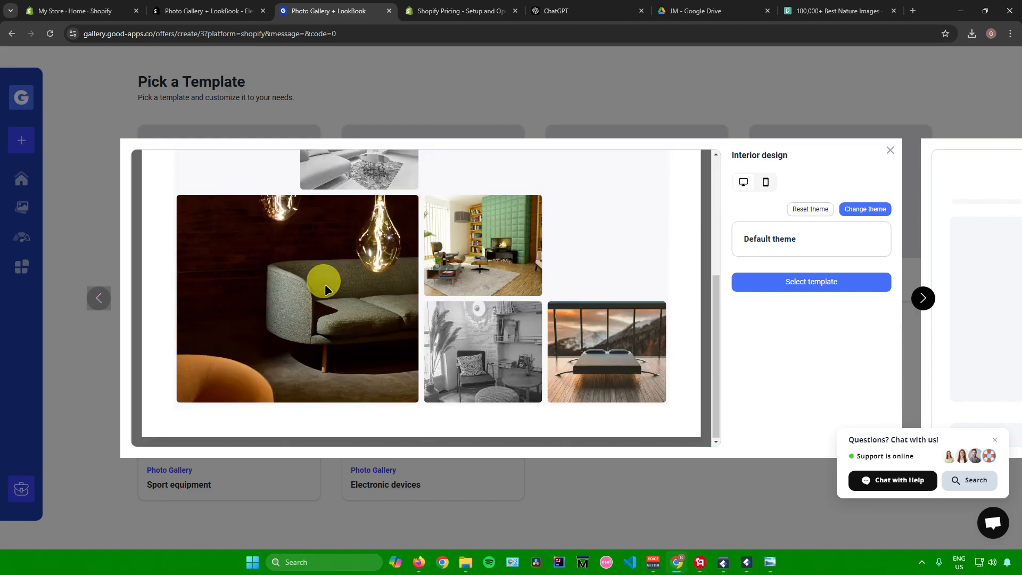
click(890, 150)
click(230, 180)
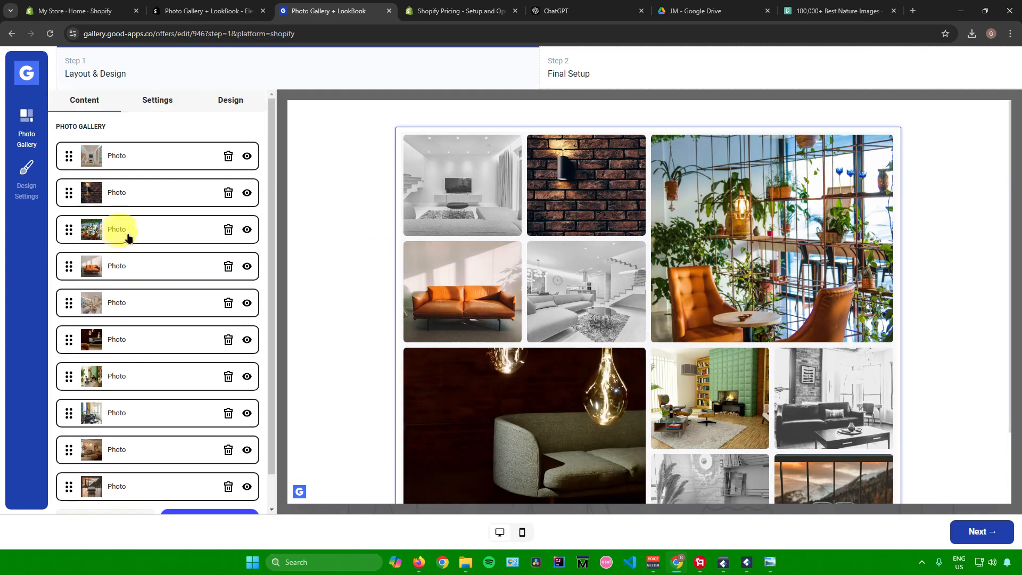
Examine the template's list of photo entries and how they are arranged in the gallery preview
scroll(160, 235, down, 1)
scroll(160, 235, up, 1)
scroll(164, 239, down, 1)
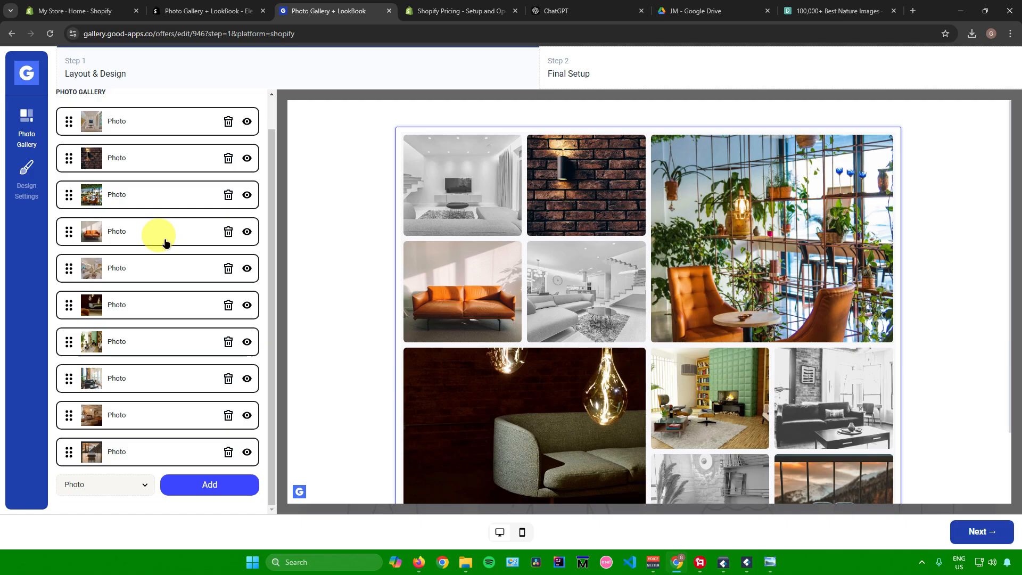
scroll(163, 249, up, 1)
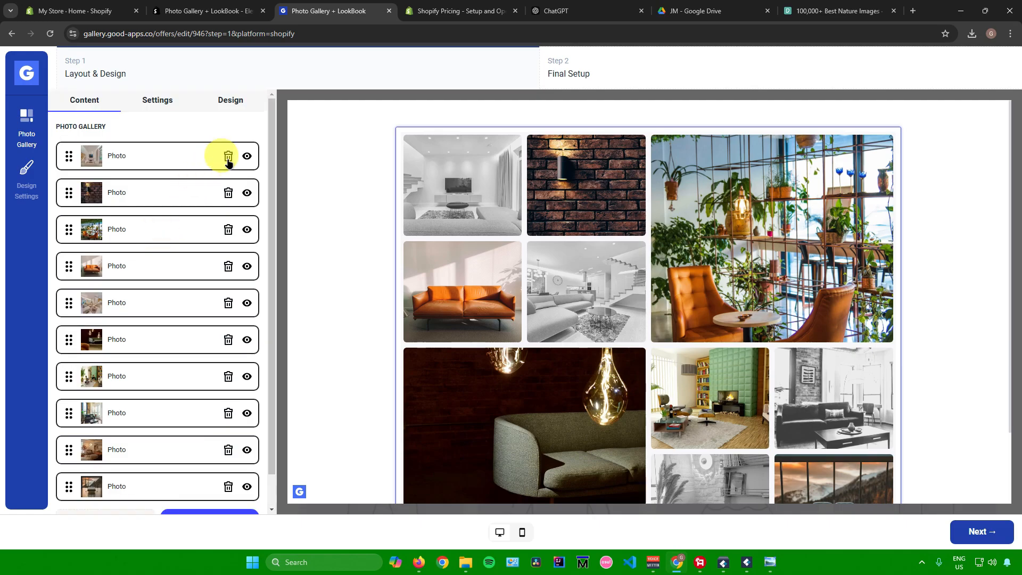
scroll(167, 297, down, 1)
scroll(137, 278, up, 1)
scroll(106, 223, down, 1)
scroll(106, 224, up, 1)
scroll(106, 223, down, 1)
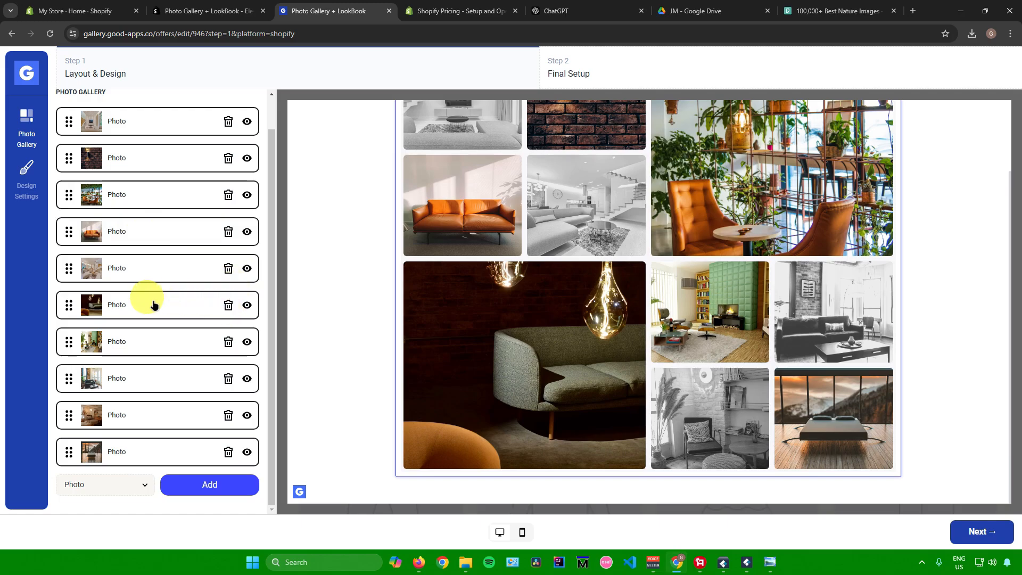
click(122, 305)
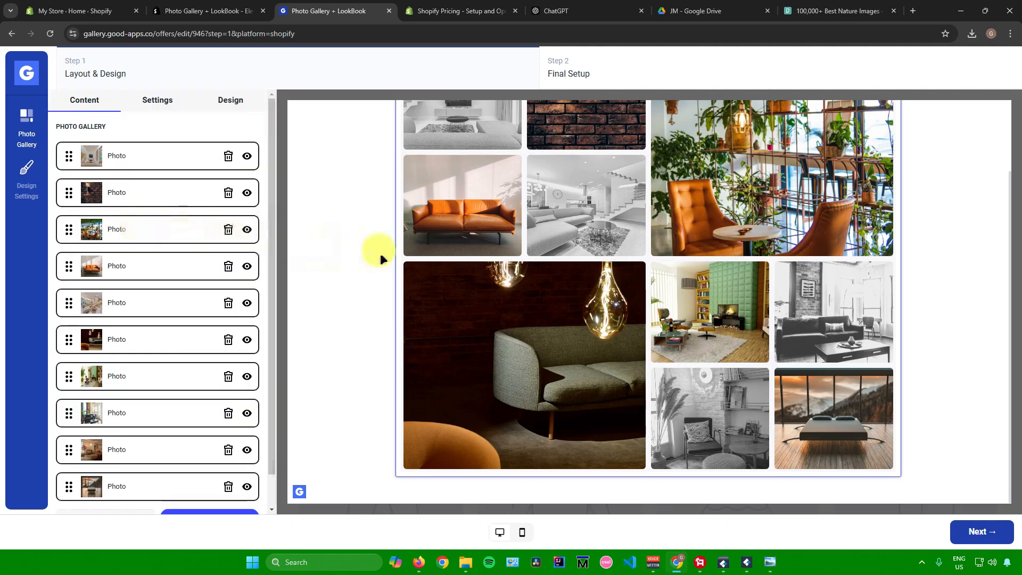
Open the first photo entry of the gallery and remove its image
scroll(478, 264, up, 1)
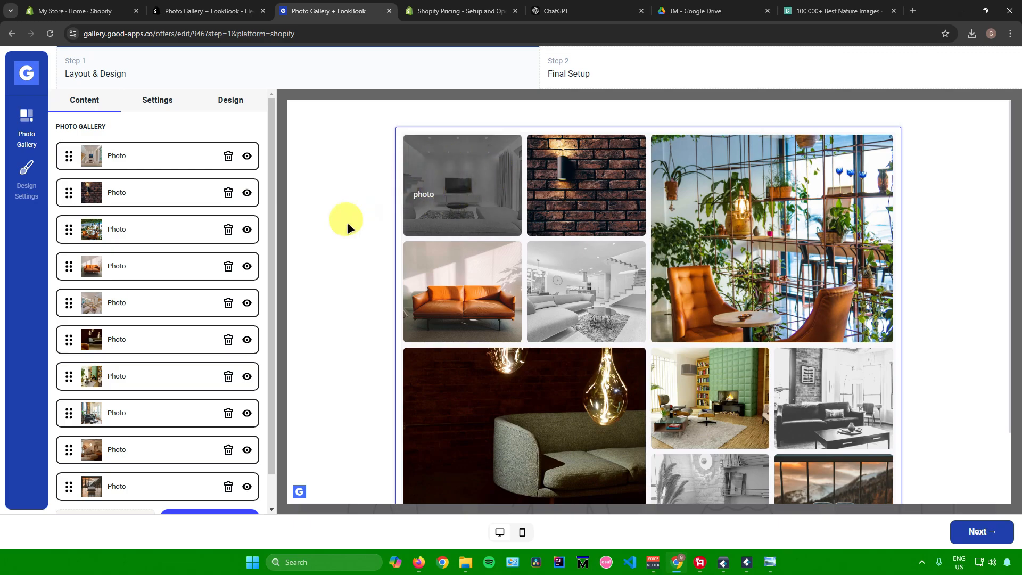
click(126, 154)
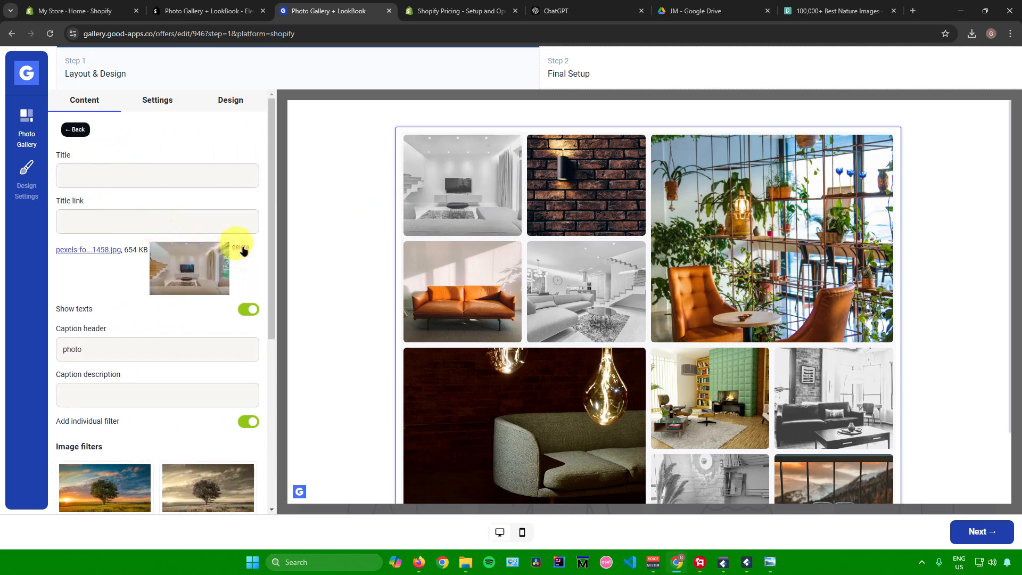
click(241, 248)
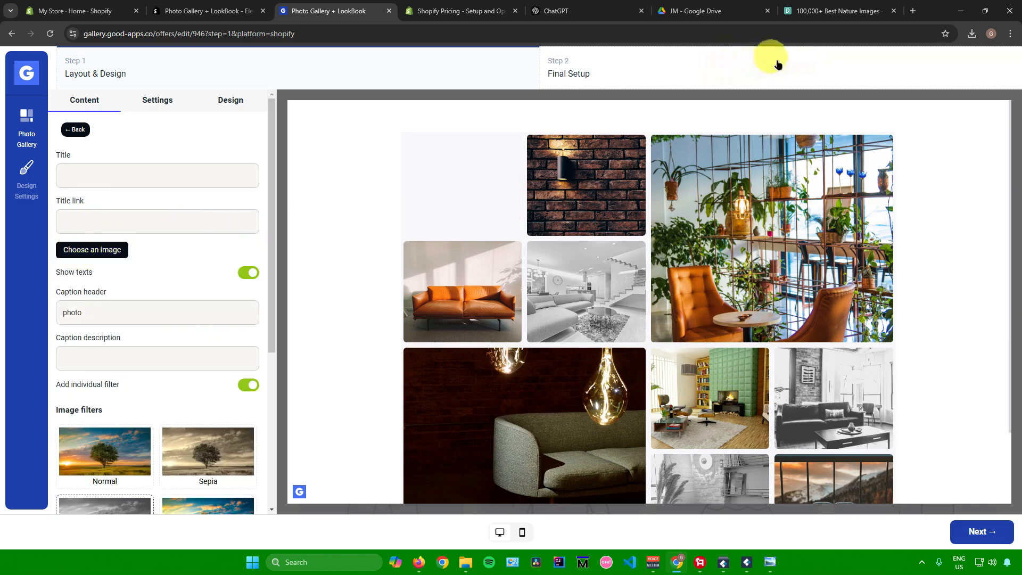
Look through the nature photos on Pexels as sample pictures and return to the Photo Gallery editor
click(839, 8)
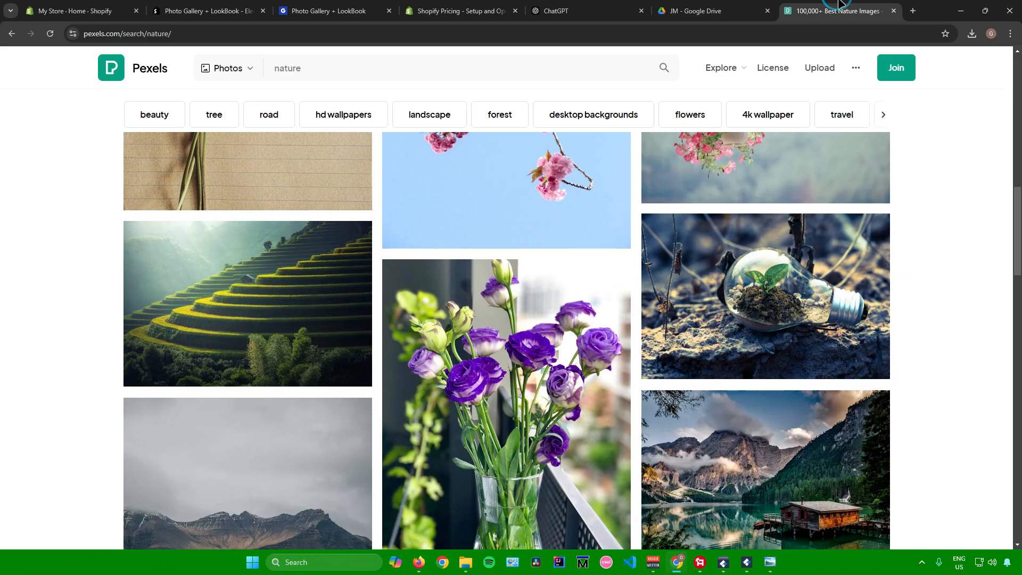
scroll(533, 293, down, 3)
scroll(533, 292, down, 6)
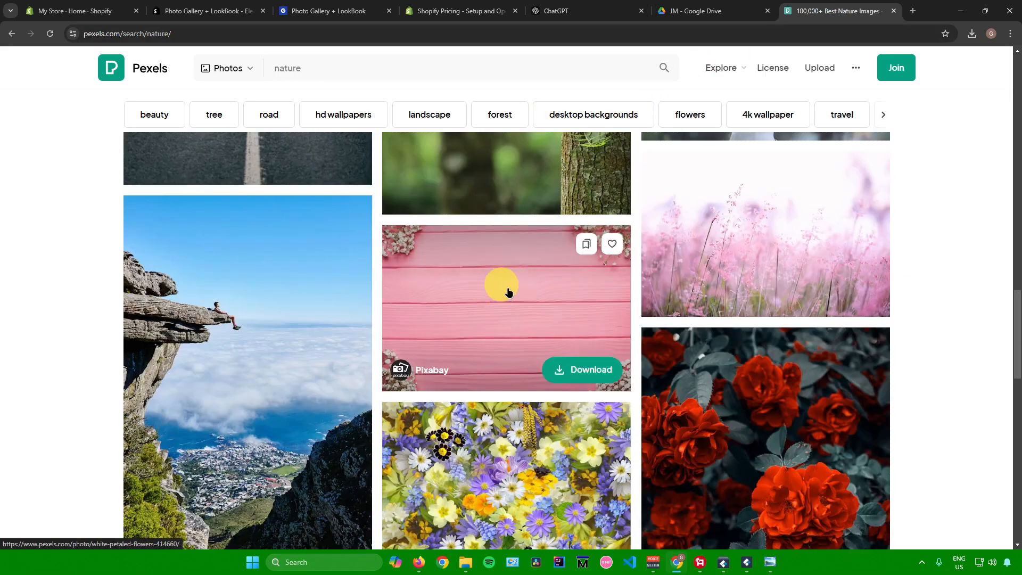
scroll(509, 293, up, 6)
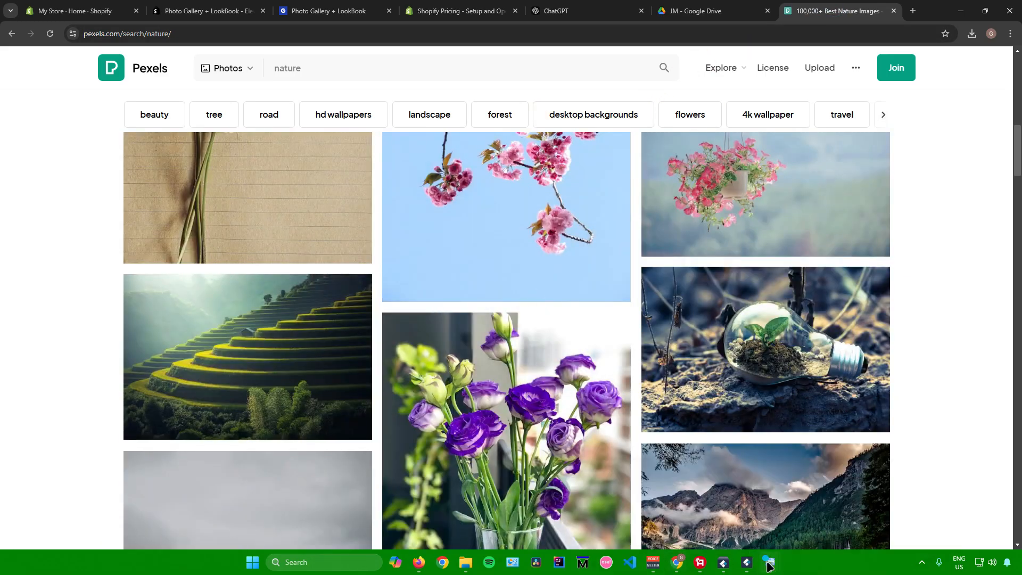
mouse_move(770, 562)
click(667, 525)
click(771, 562)
click(765, 513)
click(771, 563)
click(904, 35)
click(905, 35)
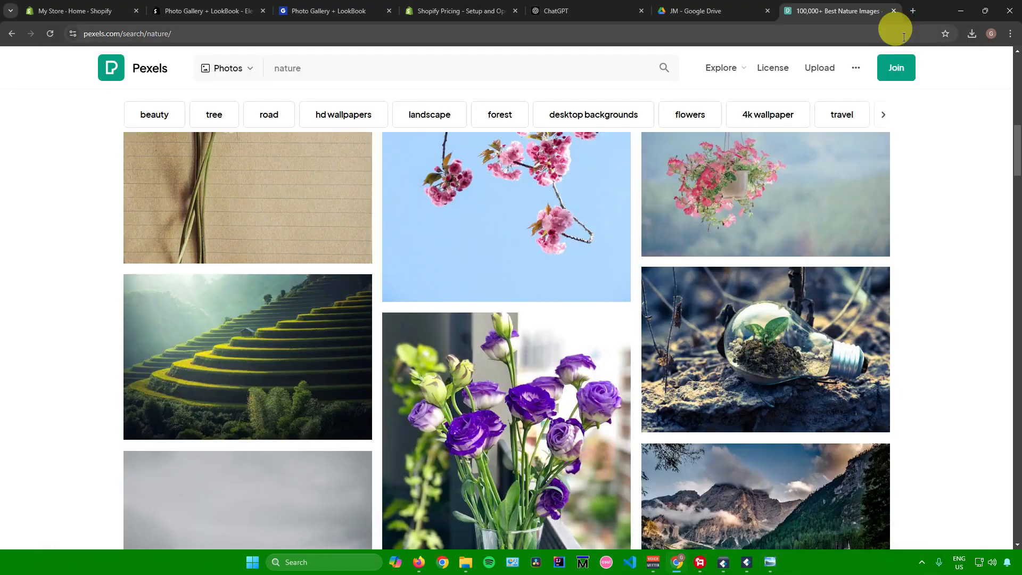
click(458, 10)
click(307, 8)
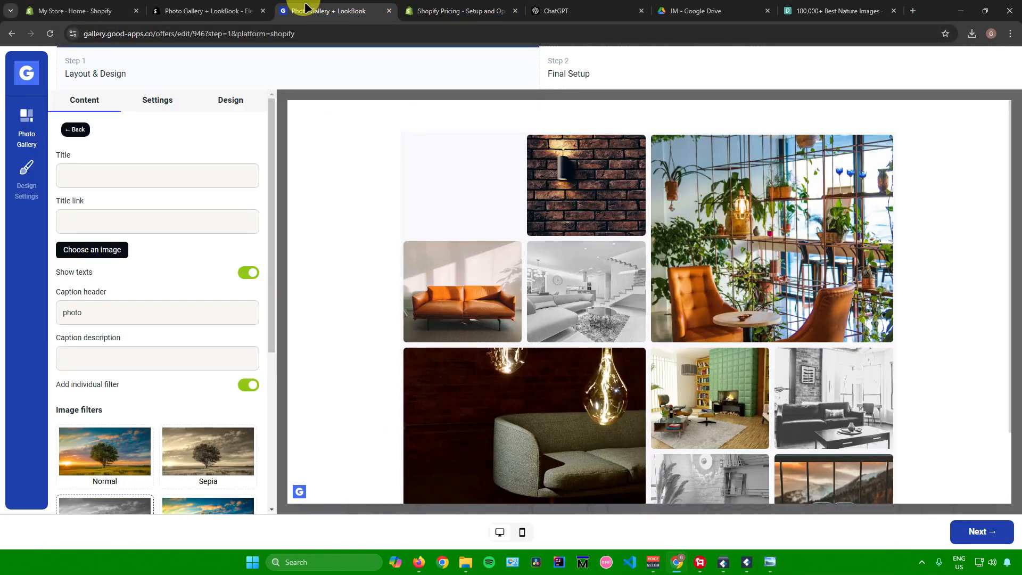
Choose the hot-air balloon picture from the local Downloads folder as the first photo's new image
click(99, 254)
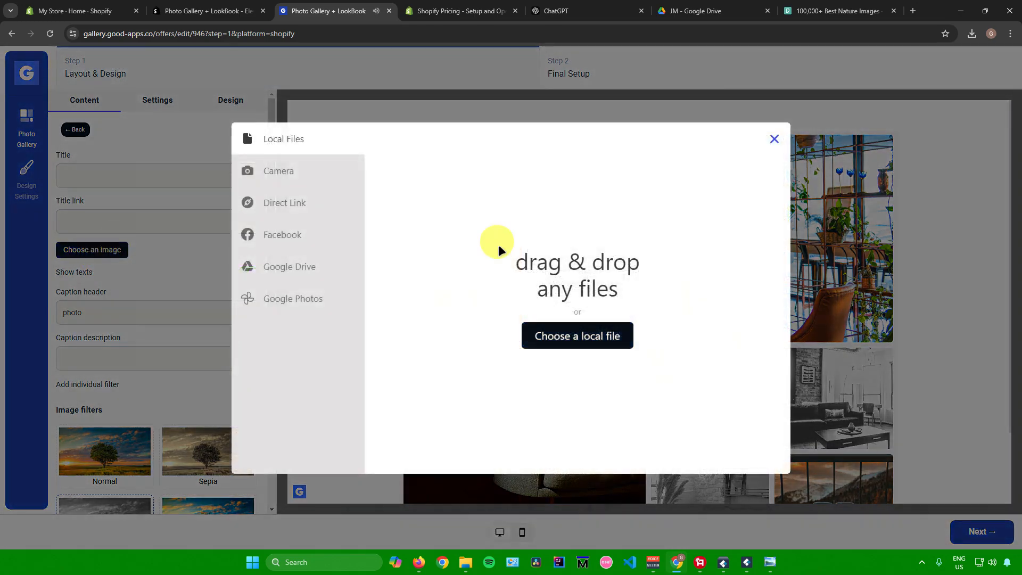
click(575, 336)
scroll(35, 155, up, 5)
click(49, 83)
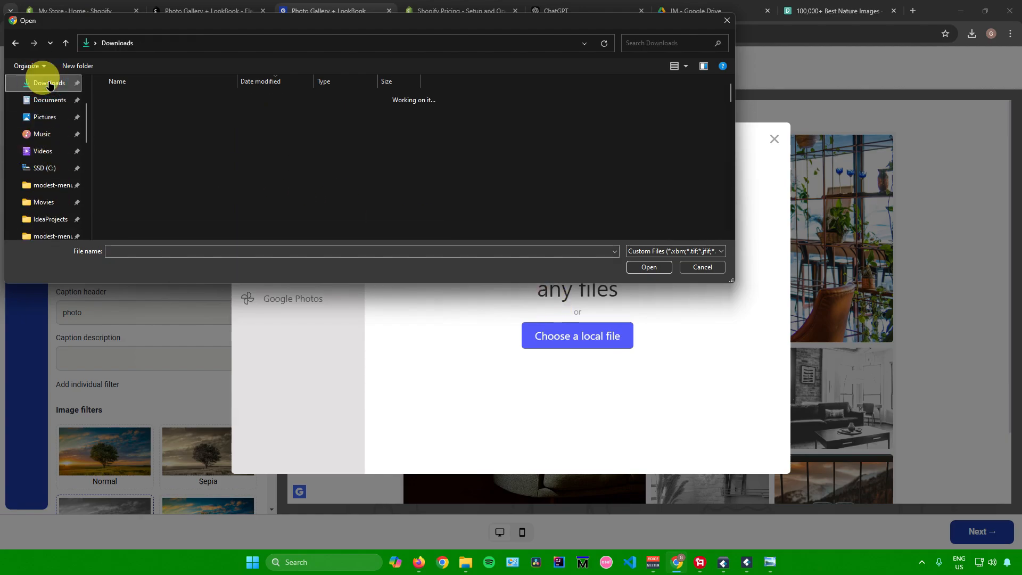
double_click(189, 144)
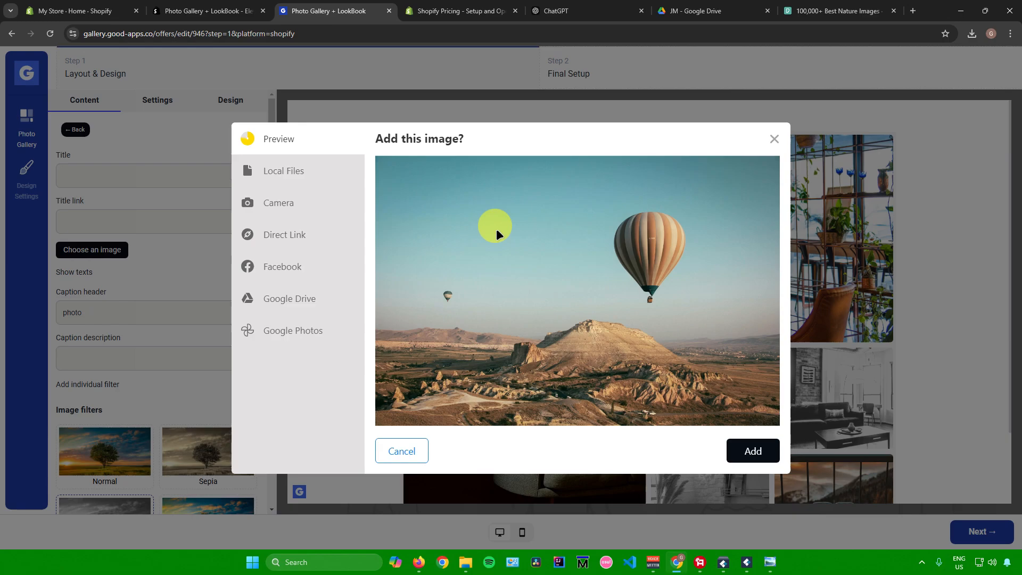
View the other image upload sources: Camera, Direct Link, Facebook, Google Drive and Google Photos
click(286, 209)
click(208, 124)
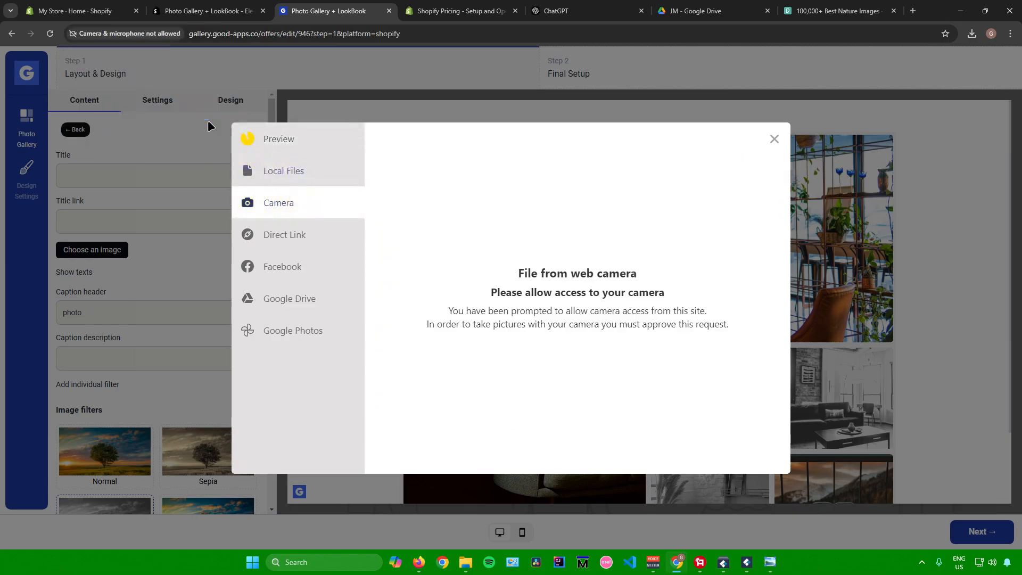
click(302, 235)
click(285, 269)
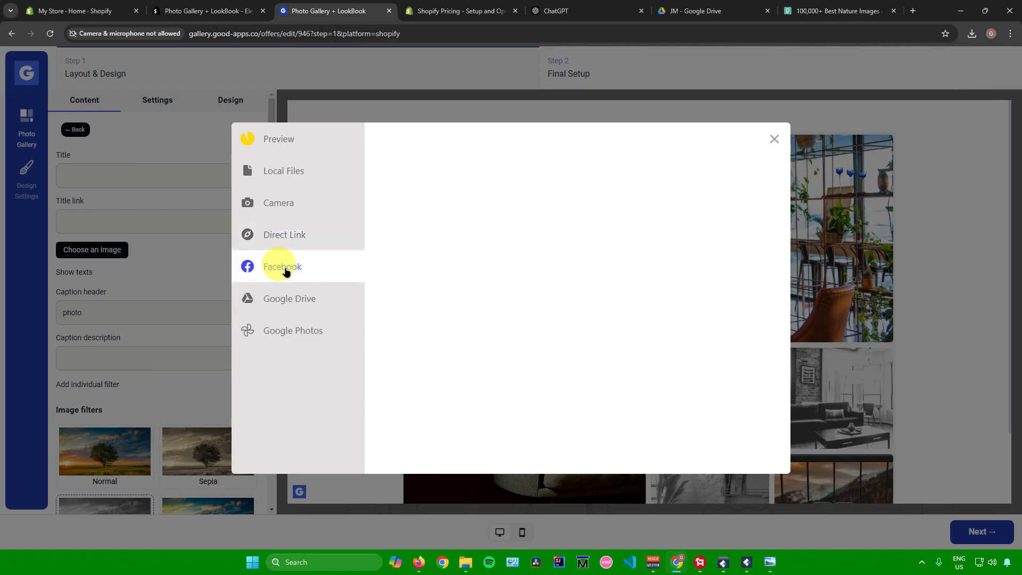
click(287, 301)
click(294, 329)
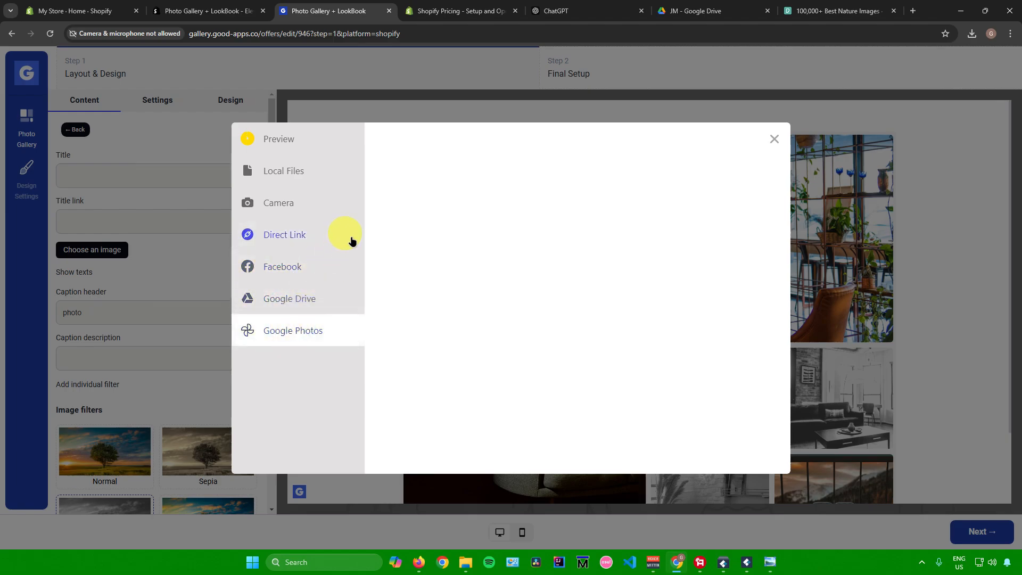
Return to the preview of the uploaded hot-air balloon picture and add it as the first photo's image
click(316, 185)
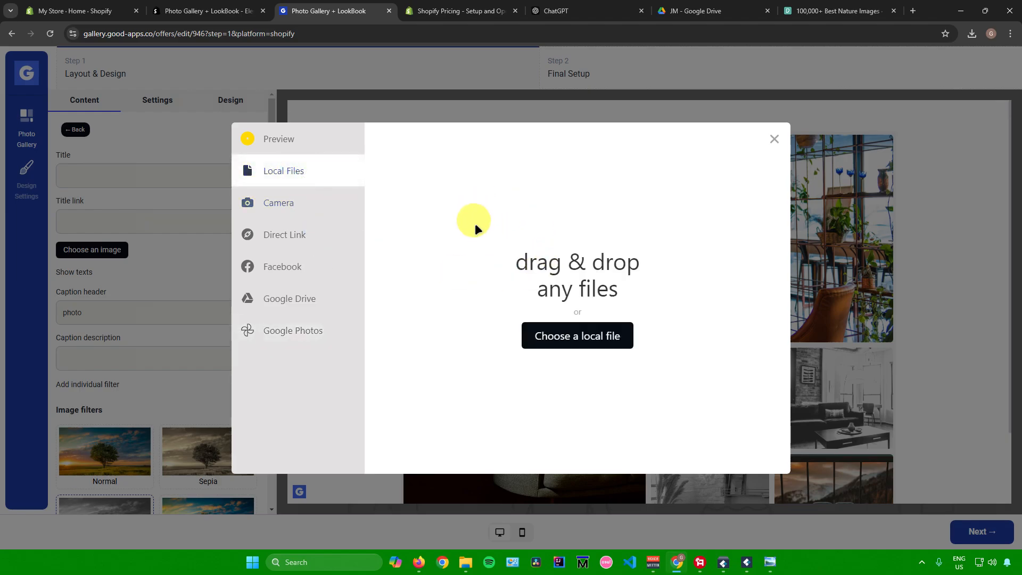
click(773, 141)
click(453, 194)
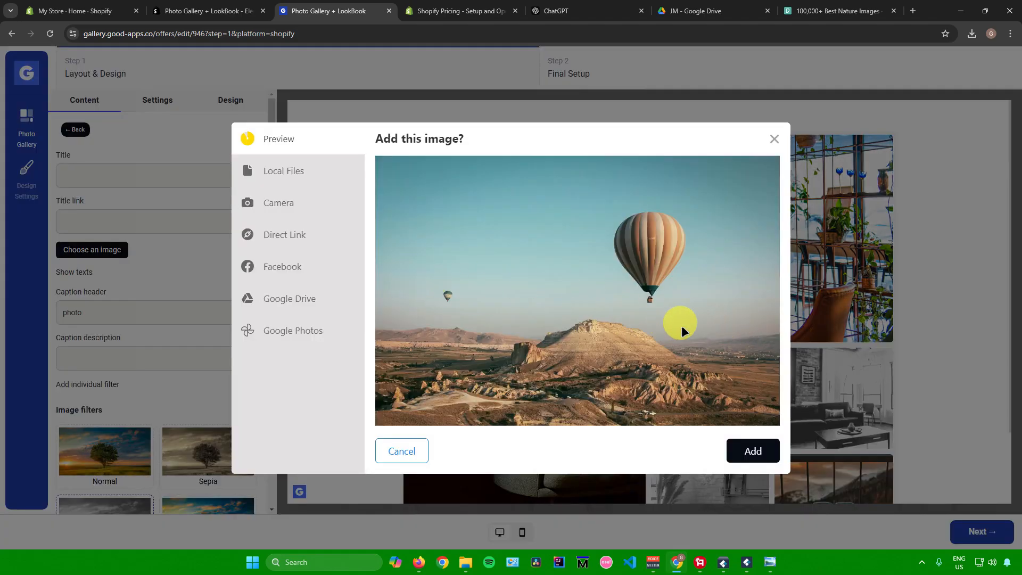
click(751, 450)
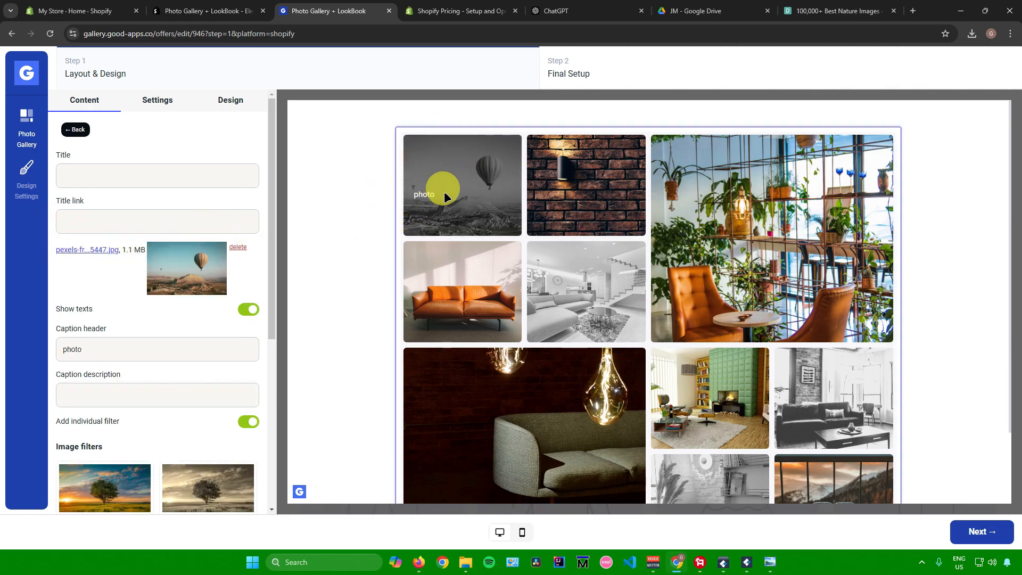
Examine the first photo's title, caption and individual image filter options
scroll(135, 319, down, 3)
scroll(137, 318, down, 2)
scroll(136, 318, up, 2)
scroll(134, 318, down, 3)
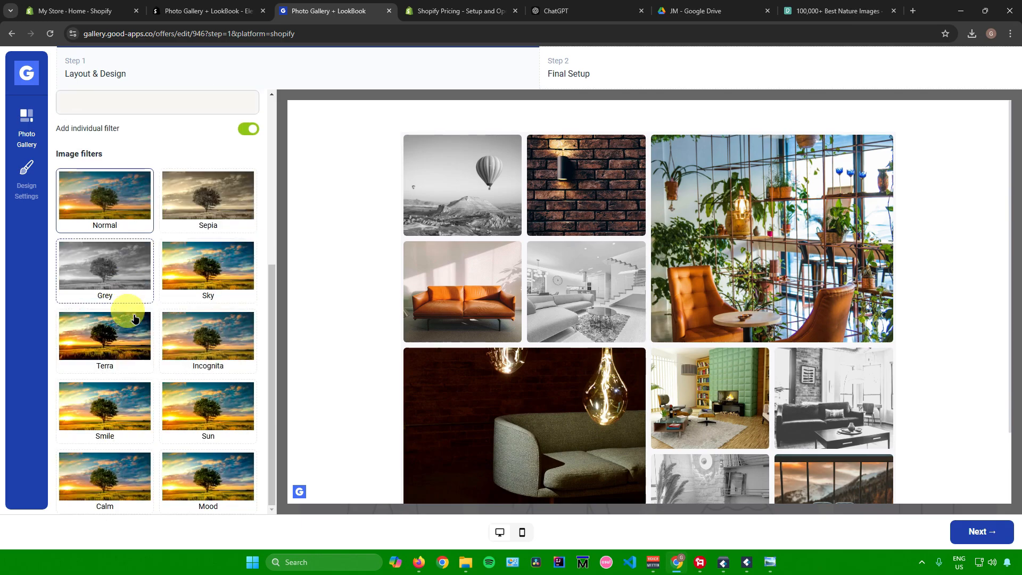
scroll(135, 319, up, 3)
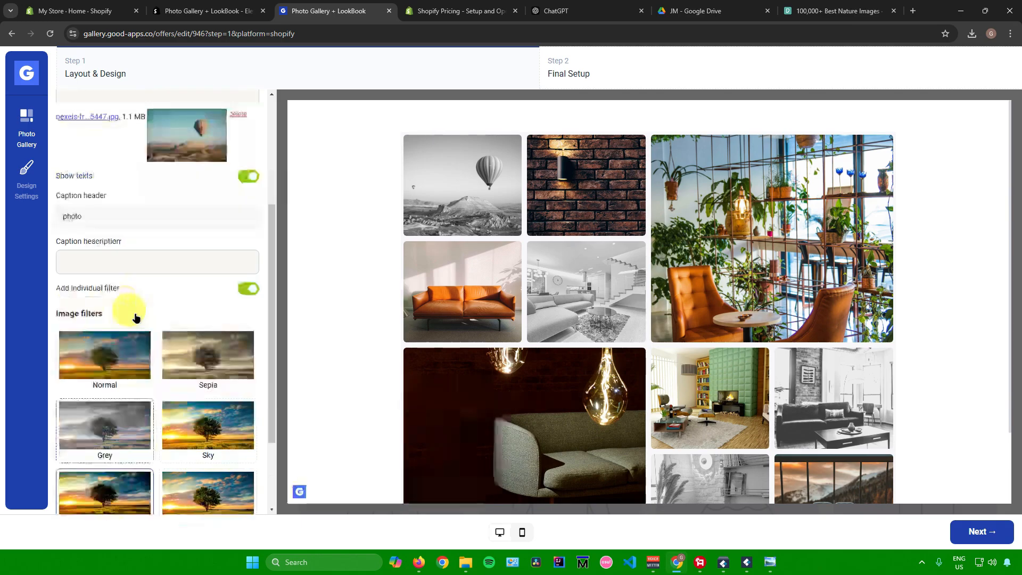
scroll(132, 313, down, 3)
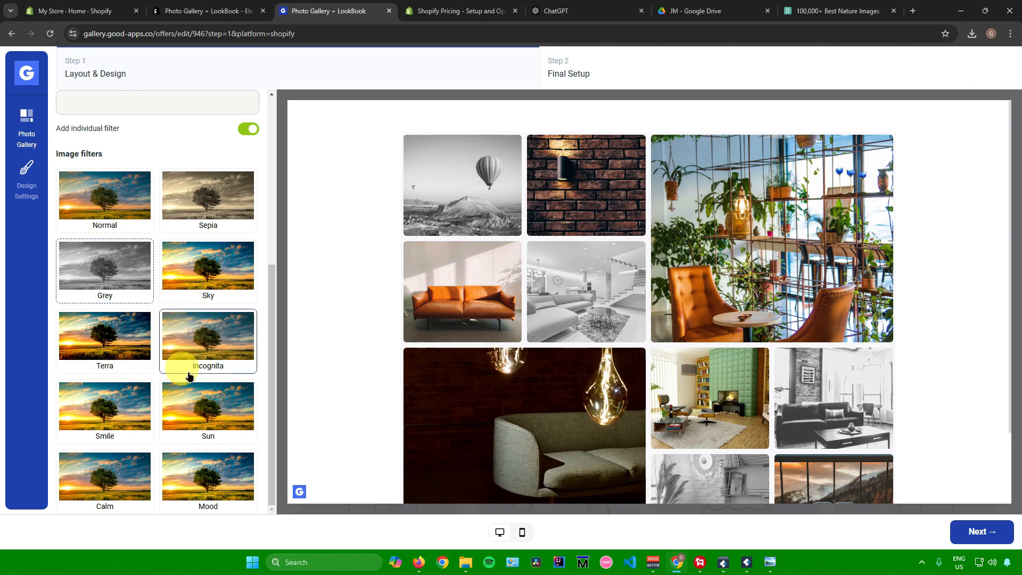
scroll(186, 341, up, 2)
scroll(181, 310, up, 1)
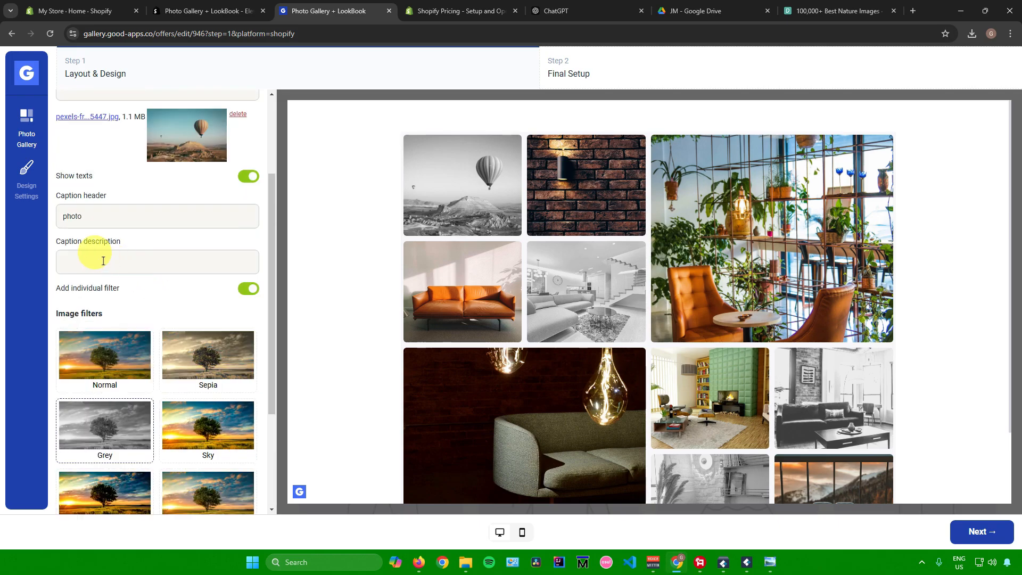
scroll(106, 216, up, 3)
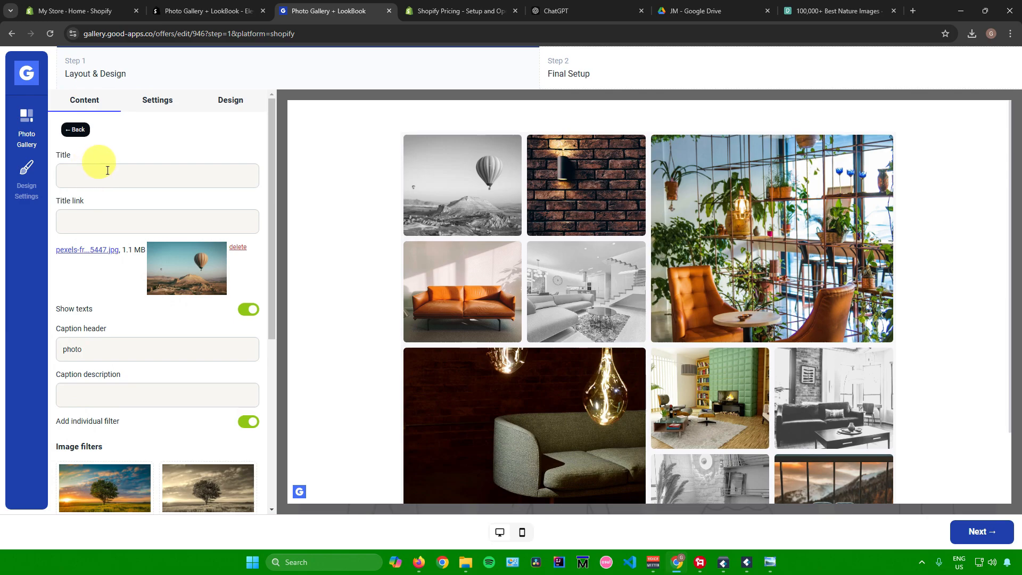
Set the first photo's individual image filter to Normal
scroll(119, 258, down, 5)
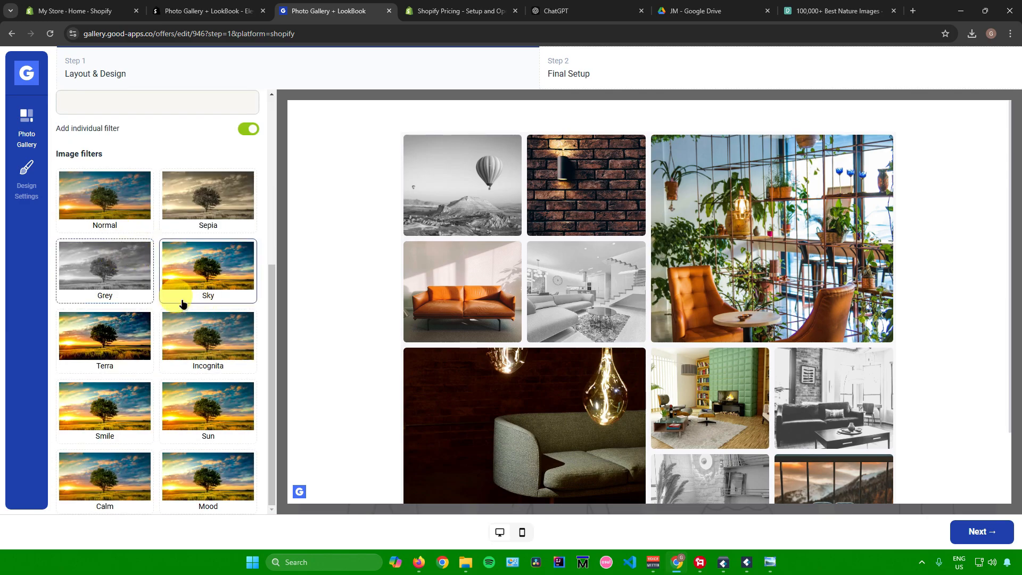
click(226, 268)
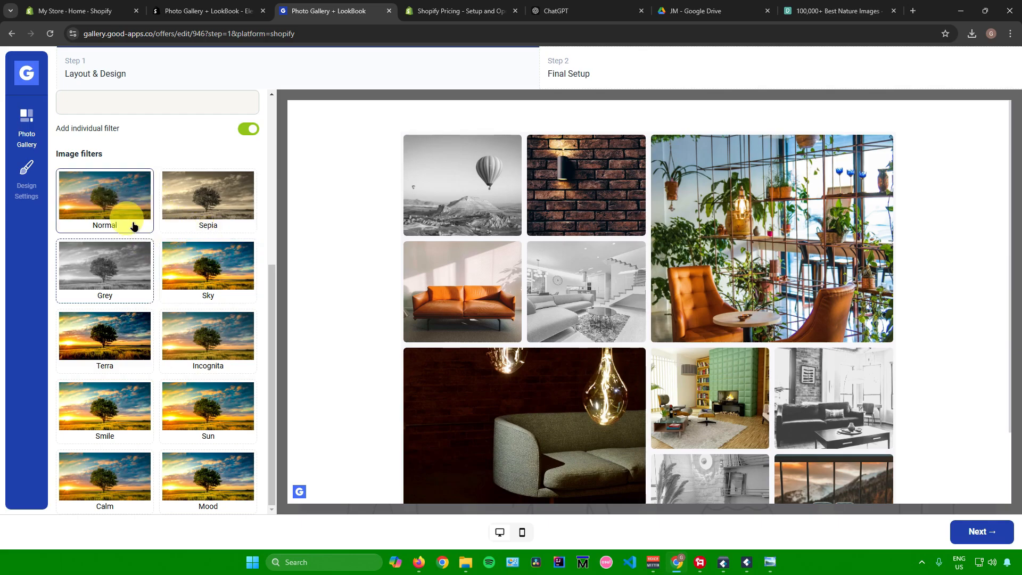
click(107, 202)
scroll(177, 305, up, 5)
click(109, 174)
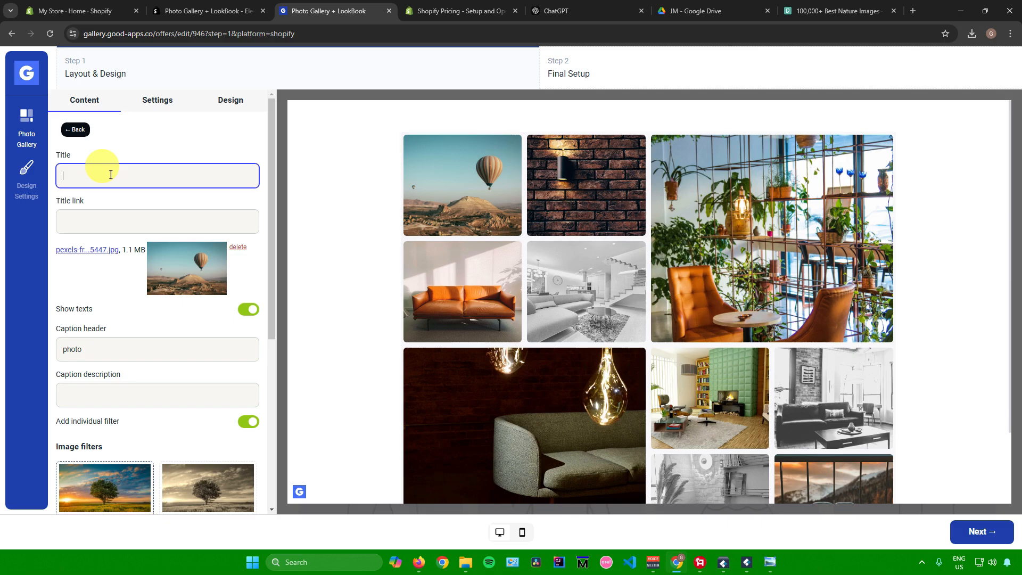
Review the available gallery styles and the gallery-wide image filters
click(157, 142)
click(159, 110)
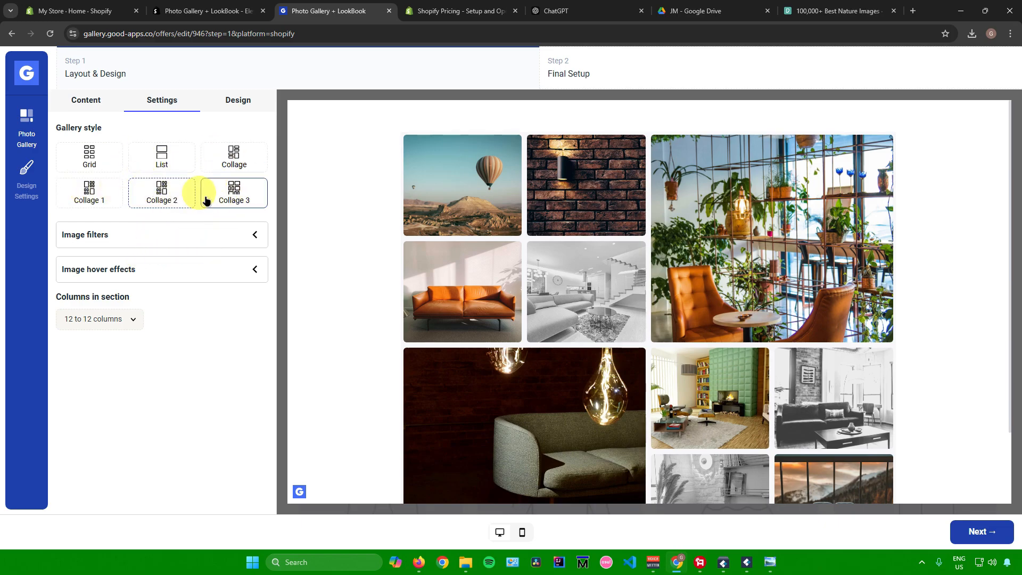
click(248, 236)
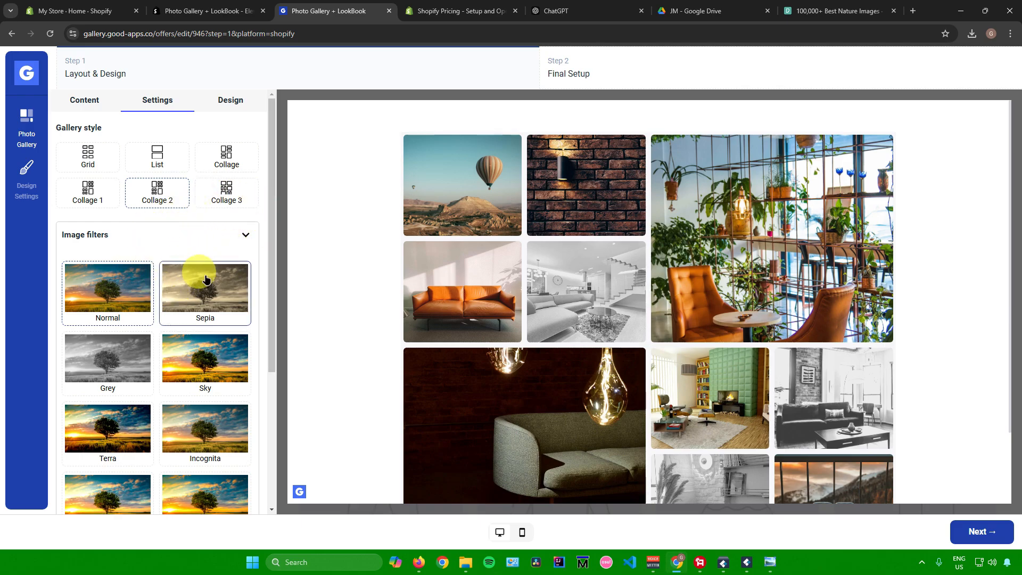
scroll(574, 237, down, 2)
scroll(437, 234, up, 2)
click(246, 235)
Set the gallery's image hover effect to Grow
click(250, 271)
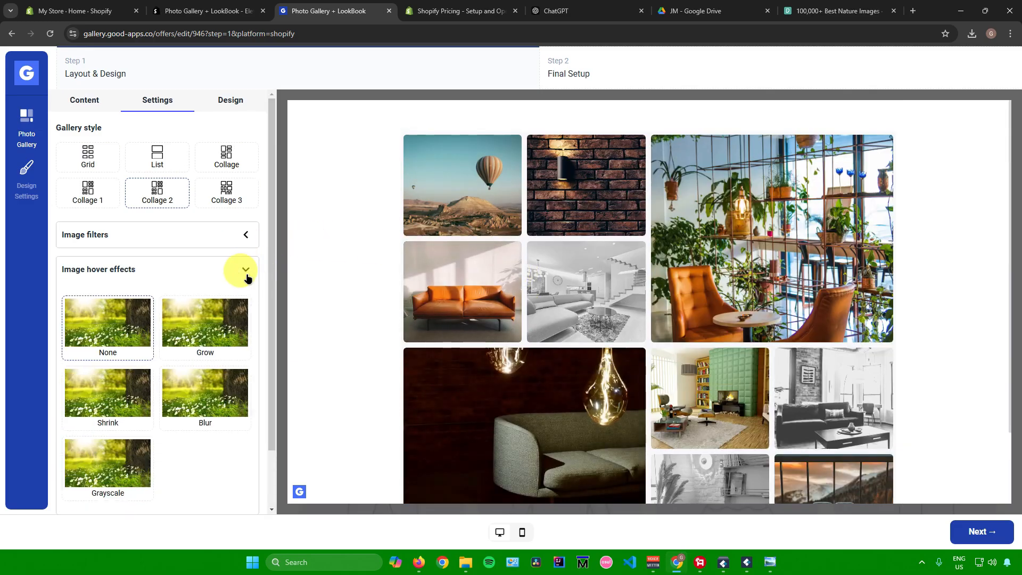
scroll(203, 289, down, 2)
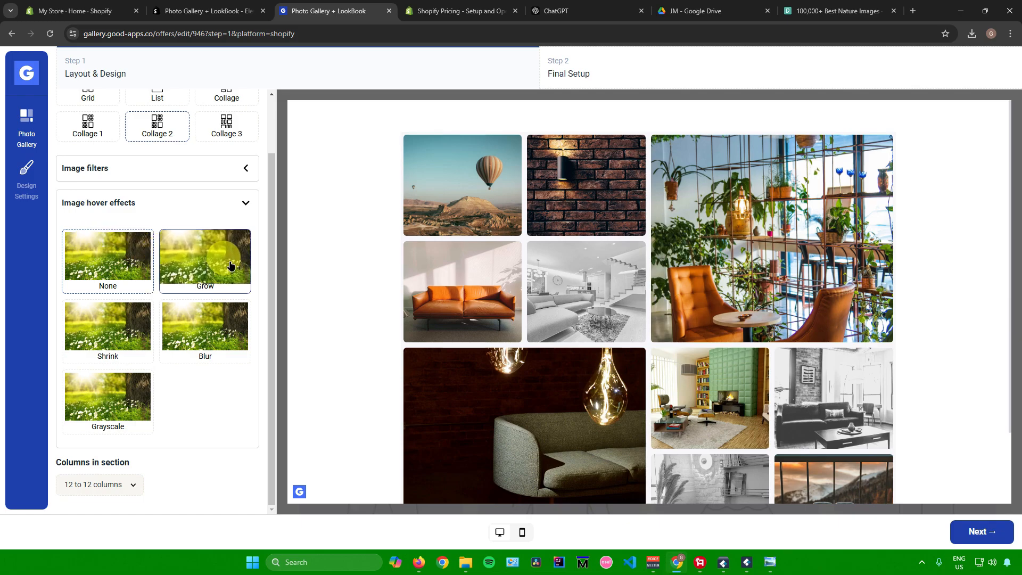
click(206, 262)
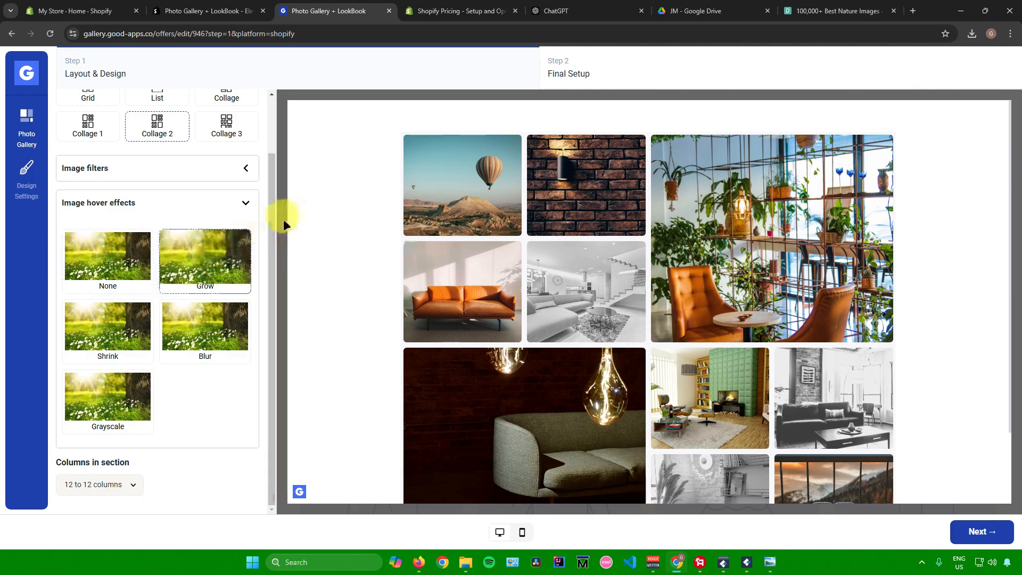
Review the photo gallery section styles and the title styles in the design options, saving each
click(226, 99)
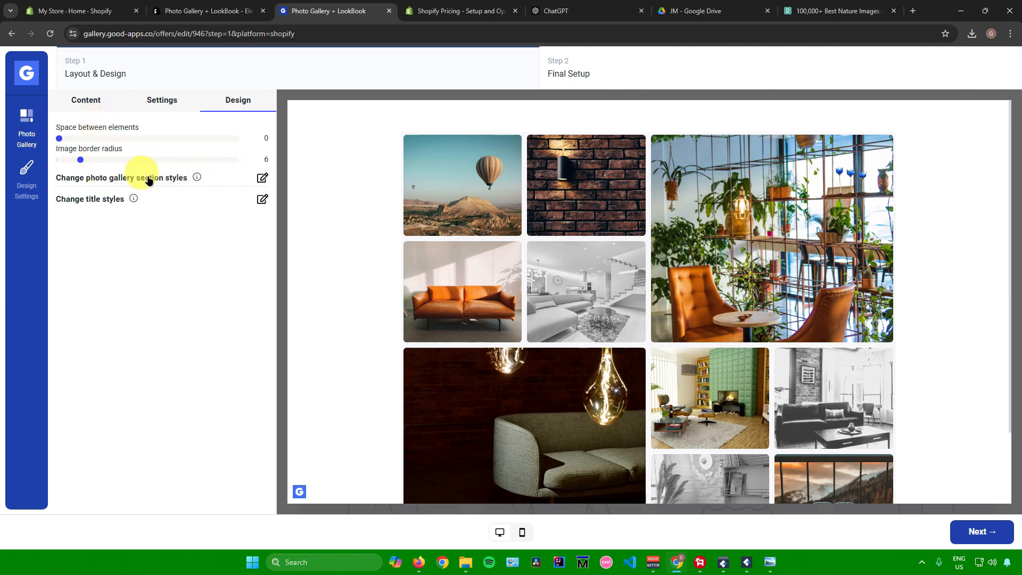
click(261, 178)
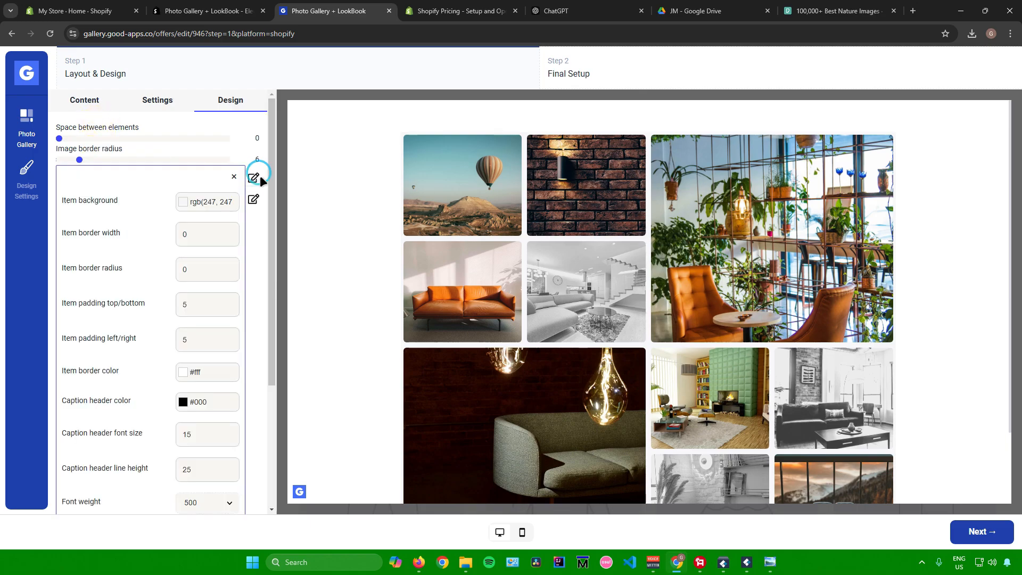
scroll(149, 292, down, 4)
scroll(148, 288, up, 4)
scroll(120, 276, down, 3)
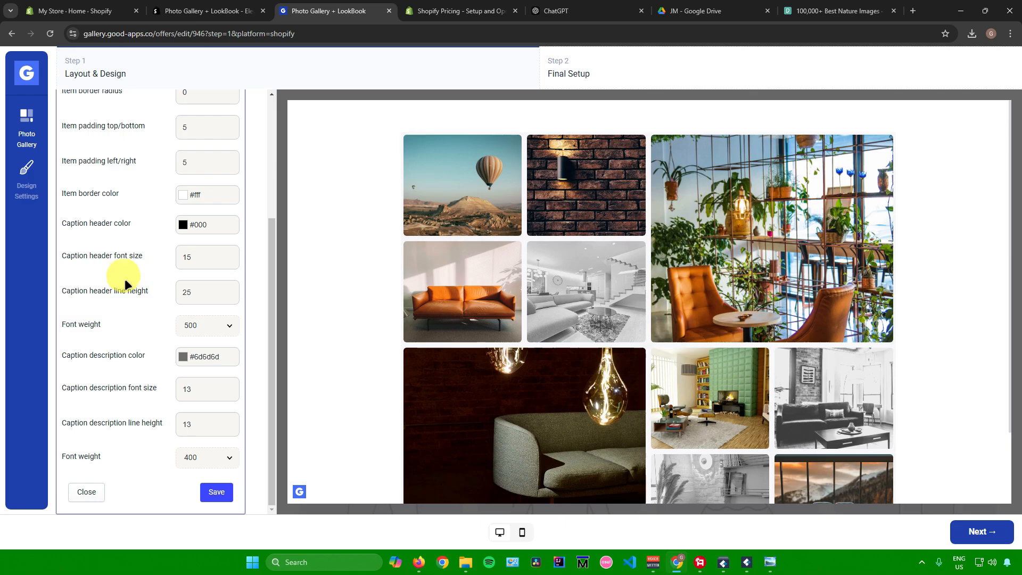
scroll(124, 277, up, 4)
scroll(153, 351, down, 4)
click(211, 492)
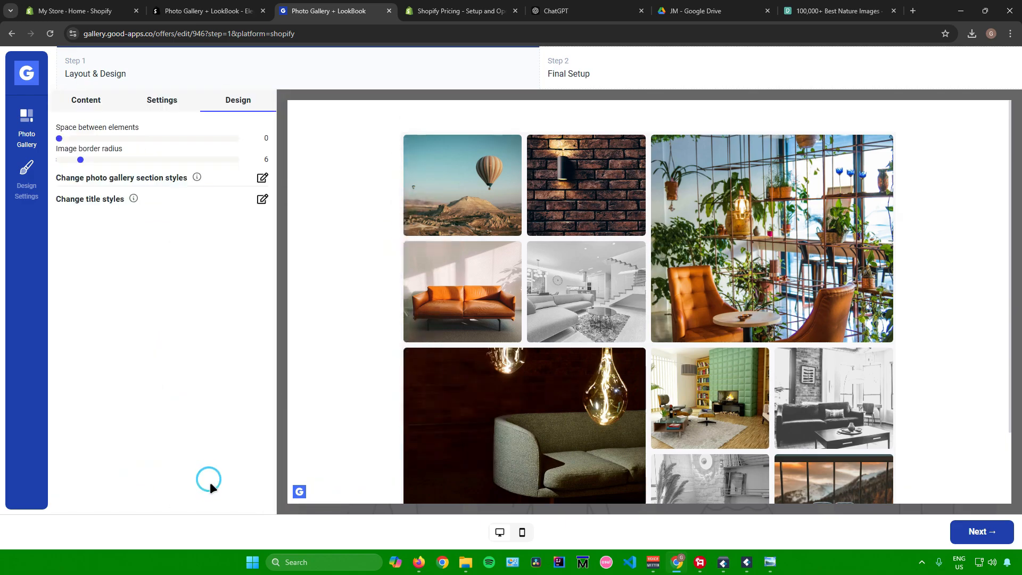
click(262, 201)
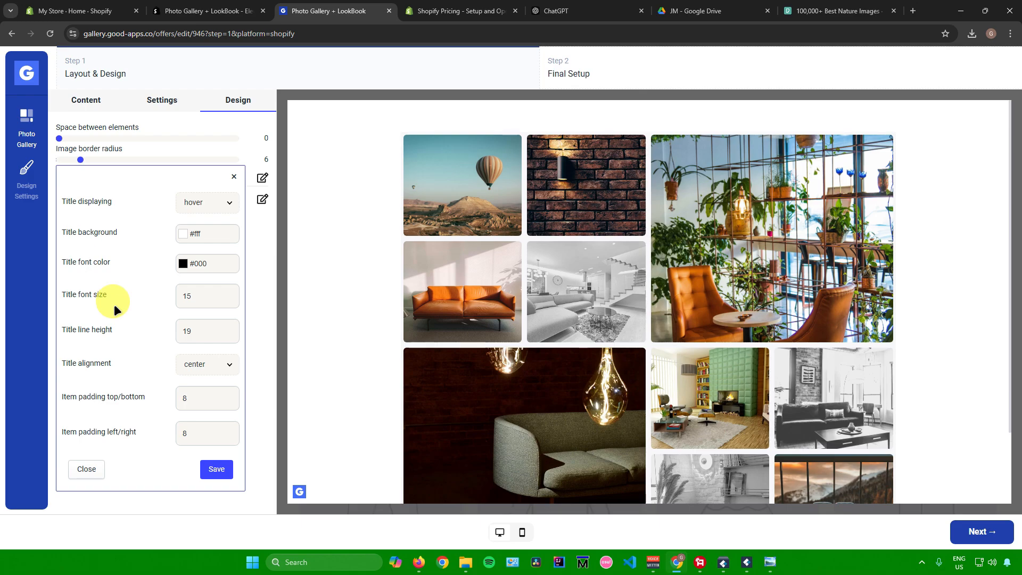
click(214, 468)
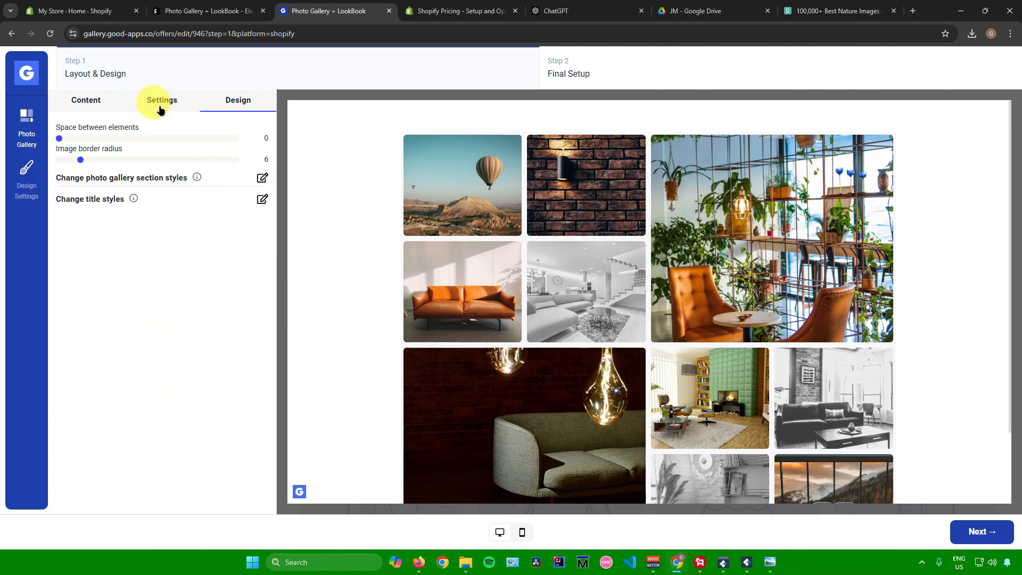
Return to the gallery's photo list, open the third photo and delete its image
click(77, 100)
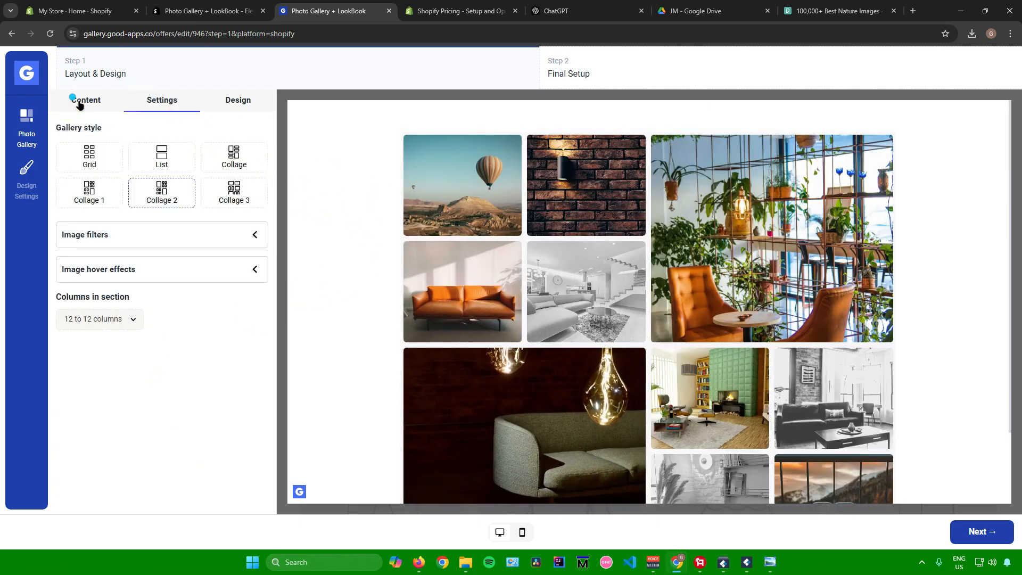
scroll(230, 253, down, 5)
scroll(231, 253, up, 4)
click(71, 130)
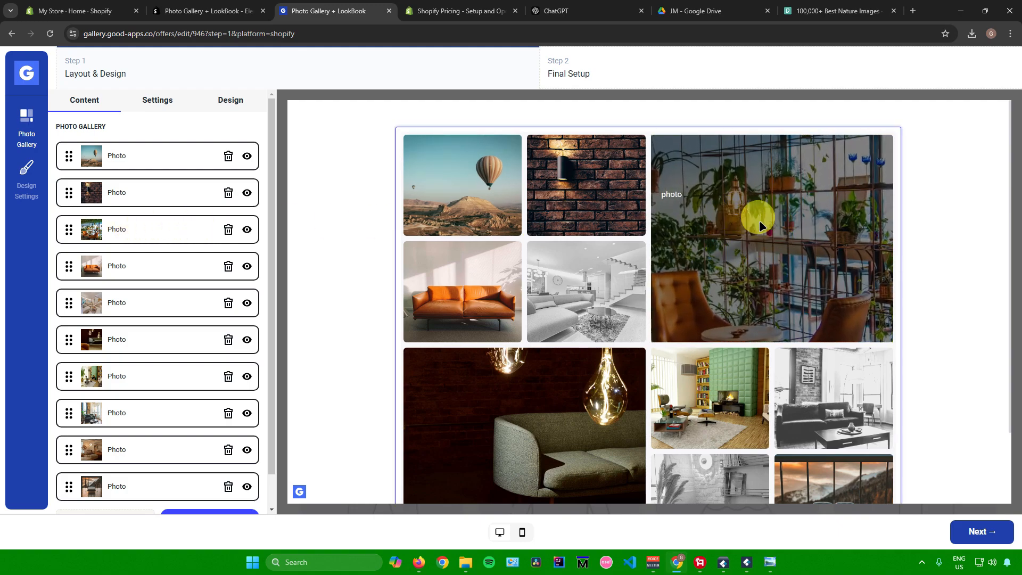
click(132, 230)
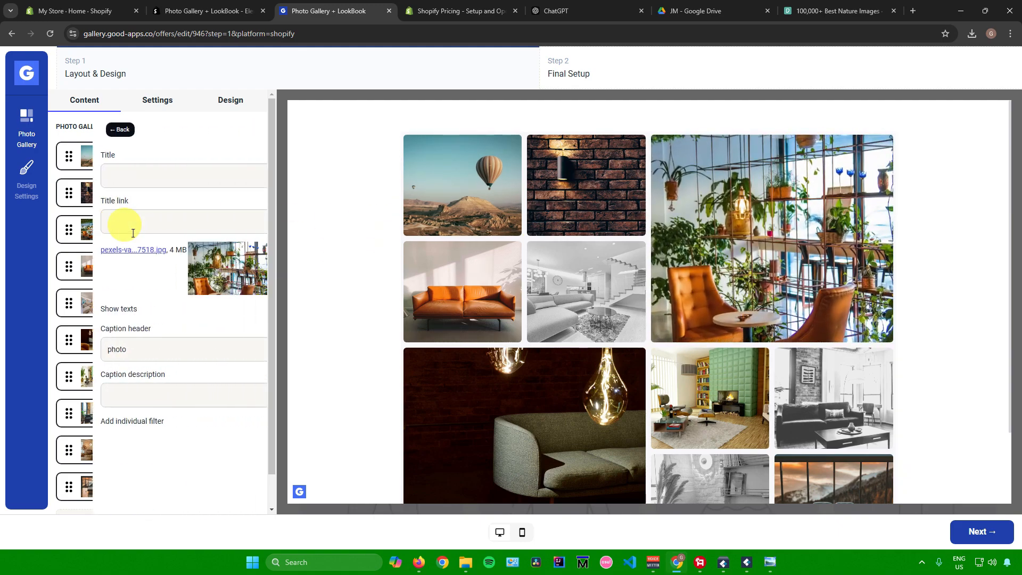
click(237, 250)
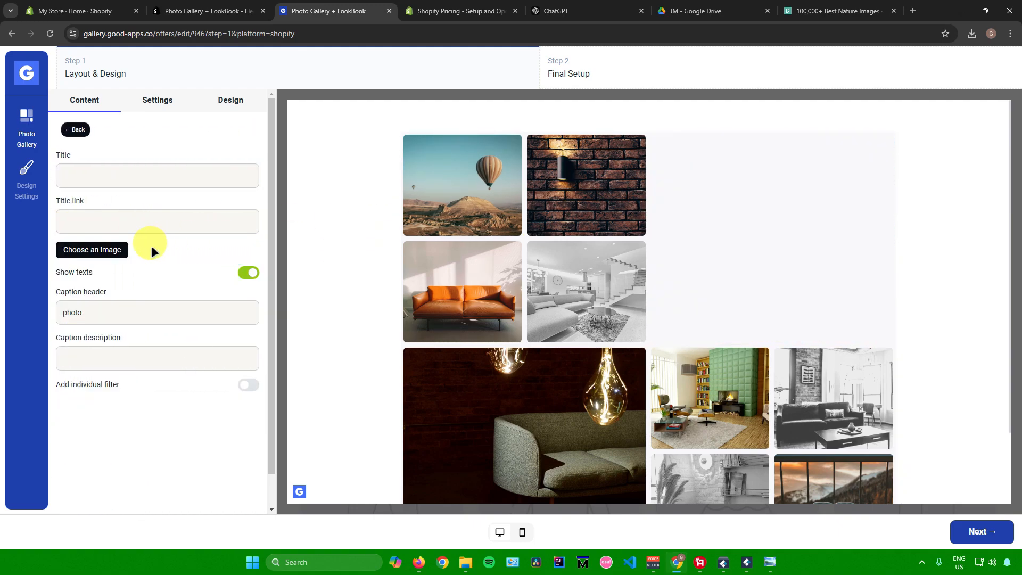
Add pexels-pixabay-247599.jpg from the local Downloads folder as the third photo's new image
click(96, 249)
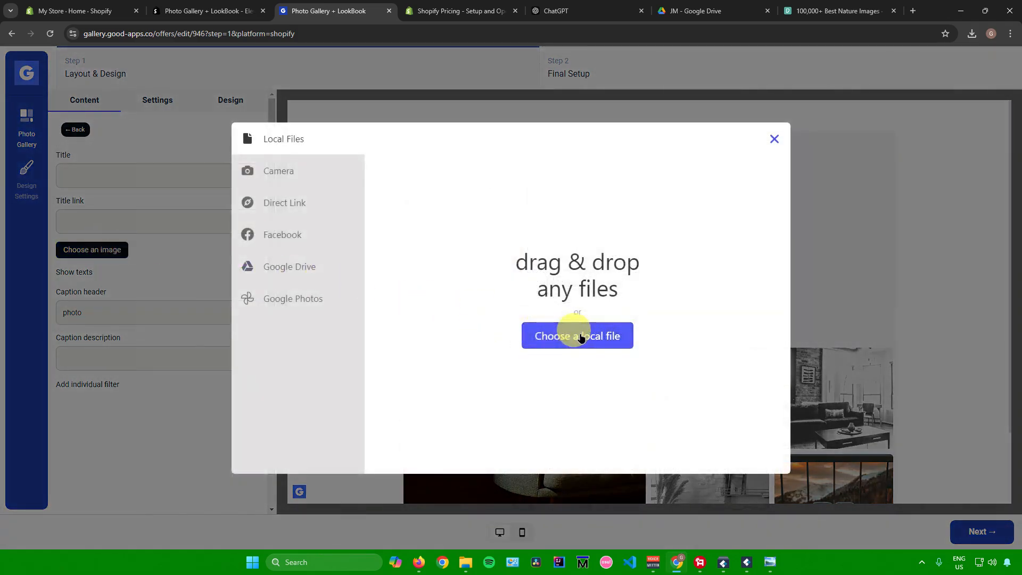
click(582, 338)
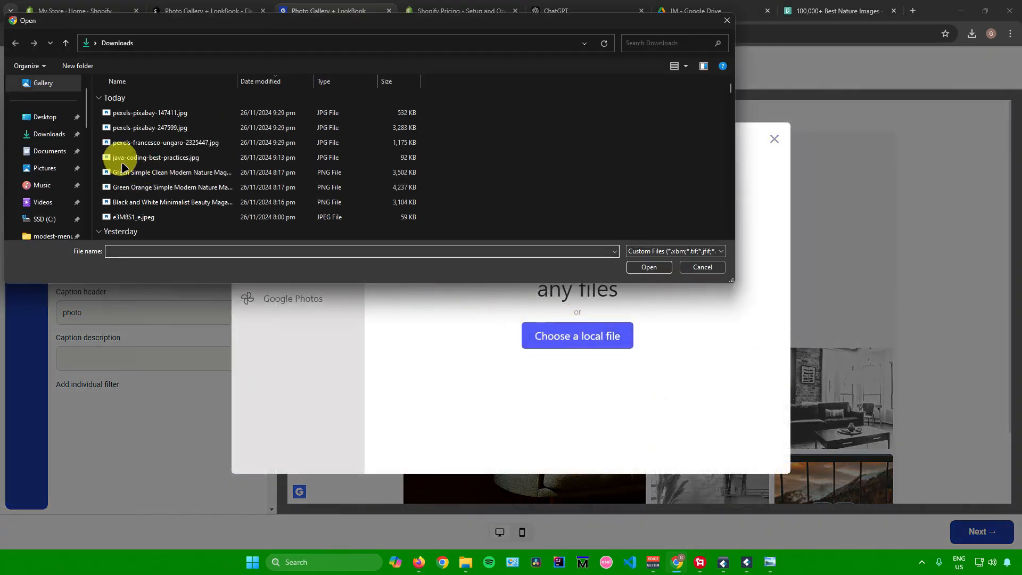
double_click(114, 160)
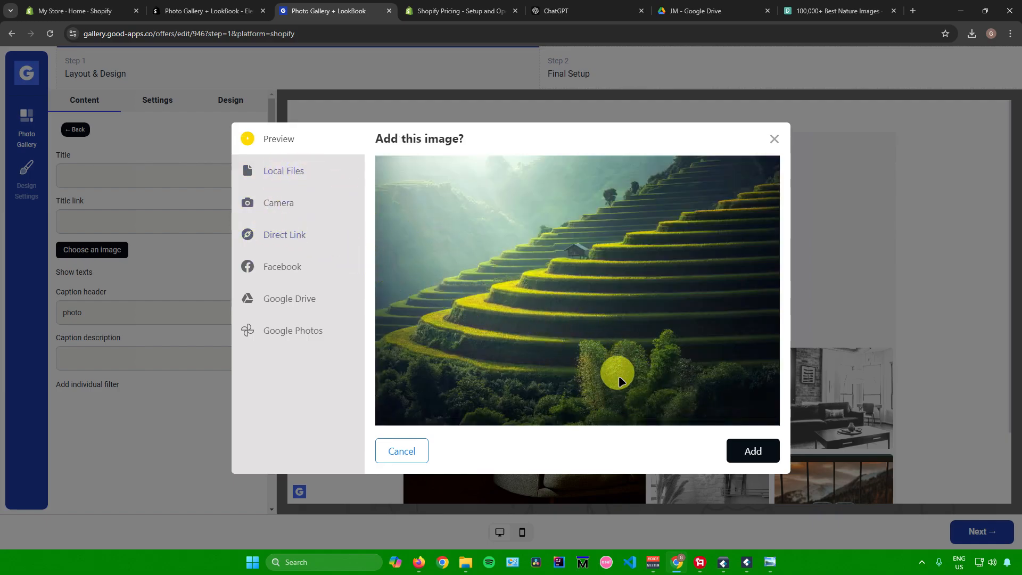
click(756, 449)
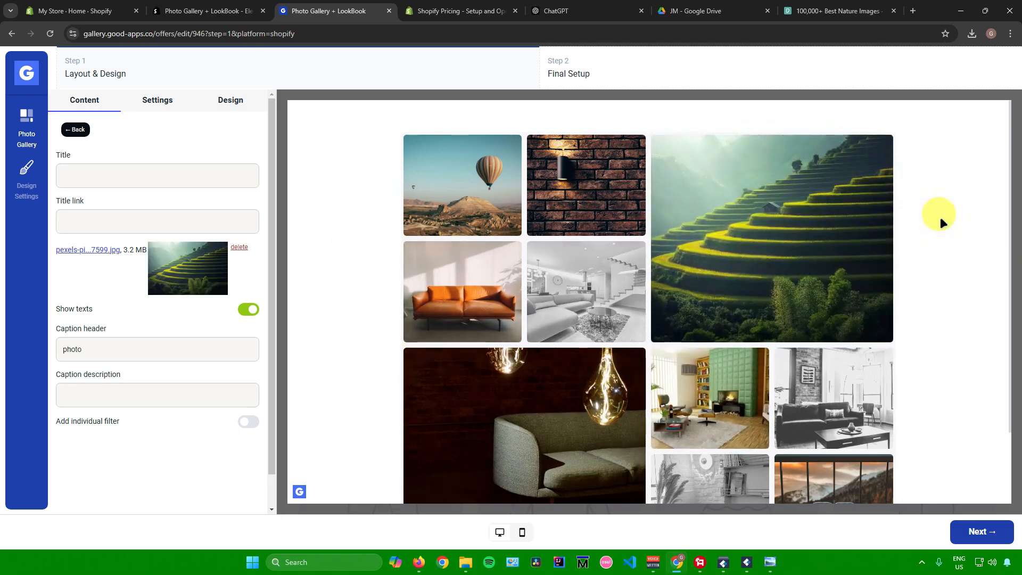
Turn on the individual filter for the third photo and choose the Incognita filter
scroll(159, 245, down, 1)
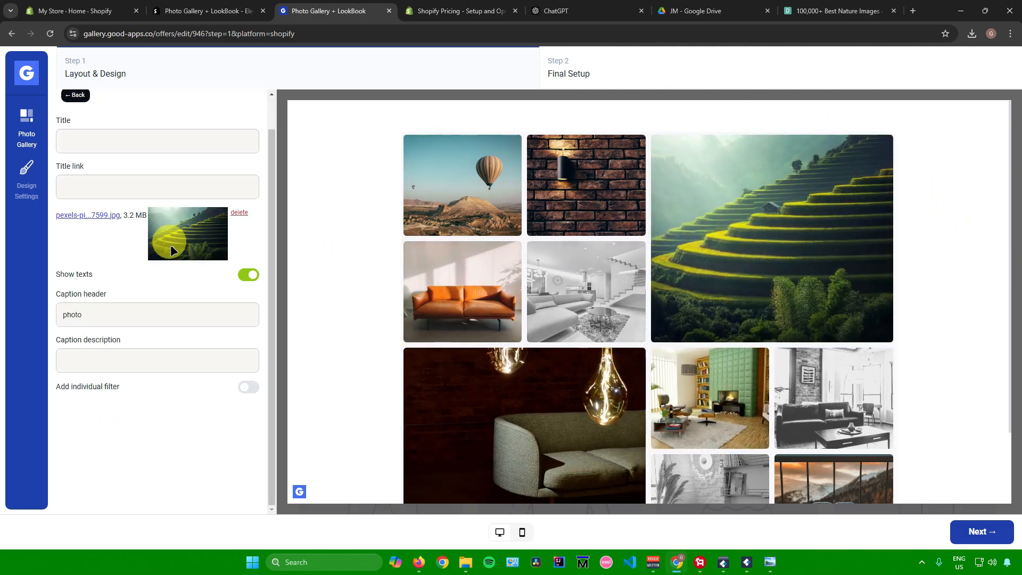
scroll(153, 270, up, 1)
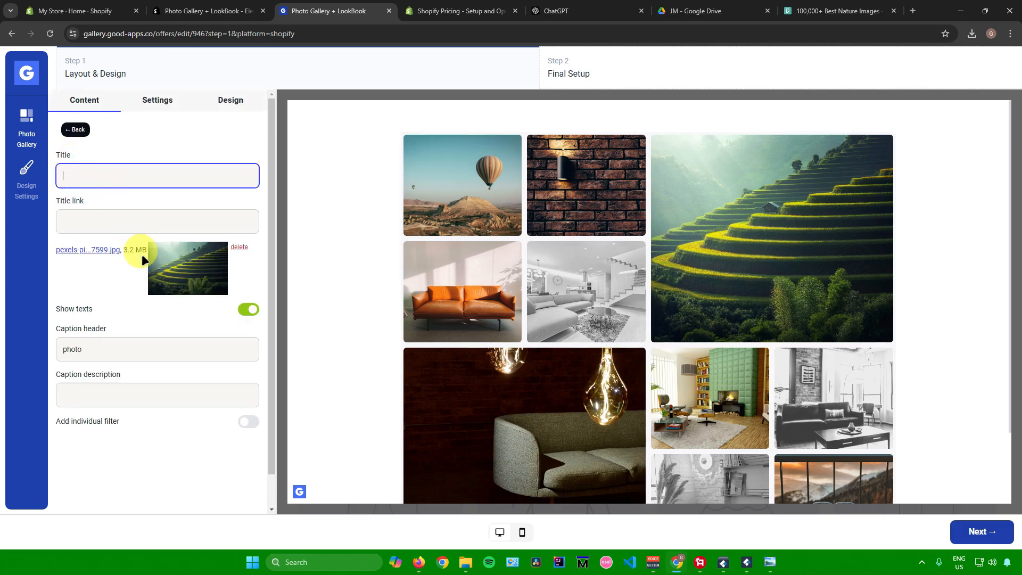
scroll(141, 258, down, 1)
click(143, 361)
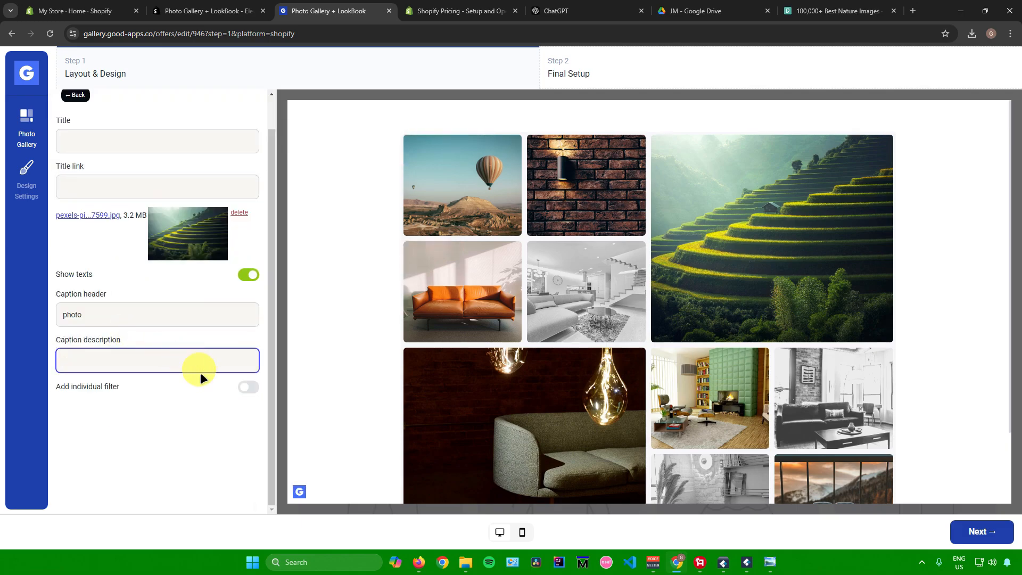
click(249, 388)
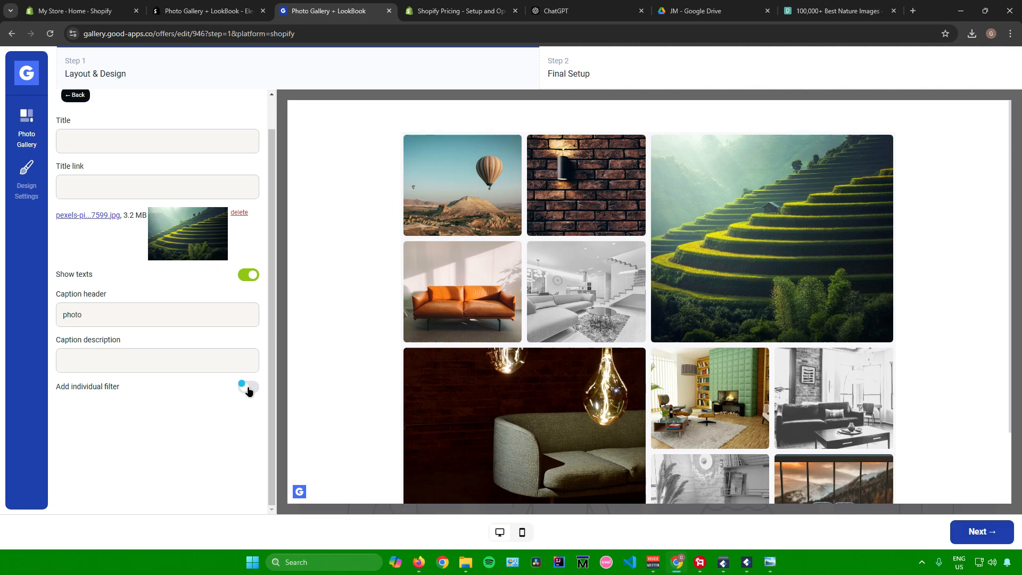
scroll(192, 373, down, 5)
click(202, 371)
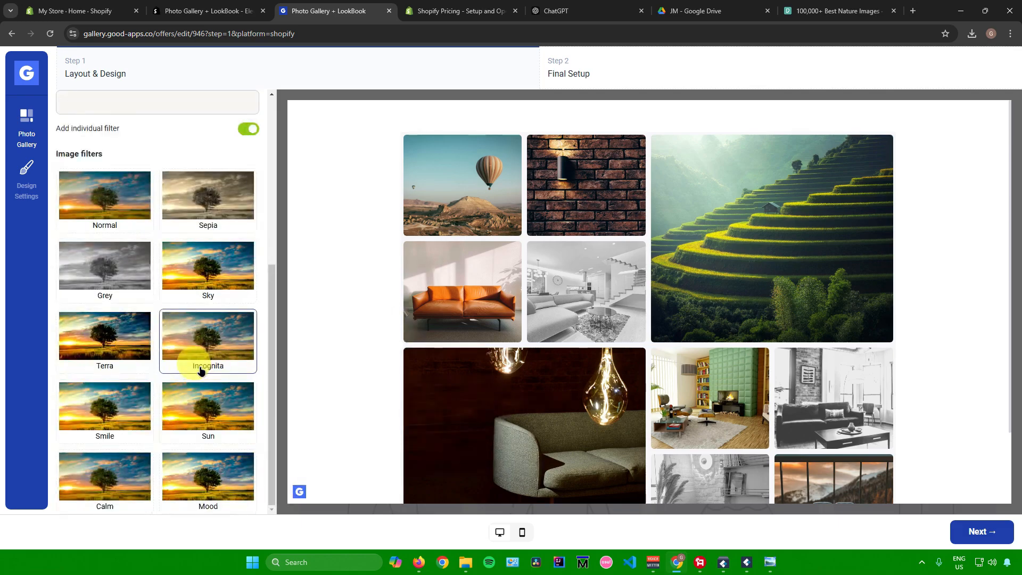
Apply the Mood filter to the third photo and return to the gallery's photo list
click(200, 472)
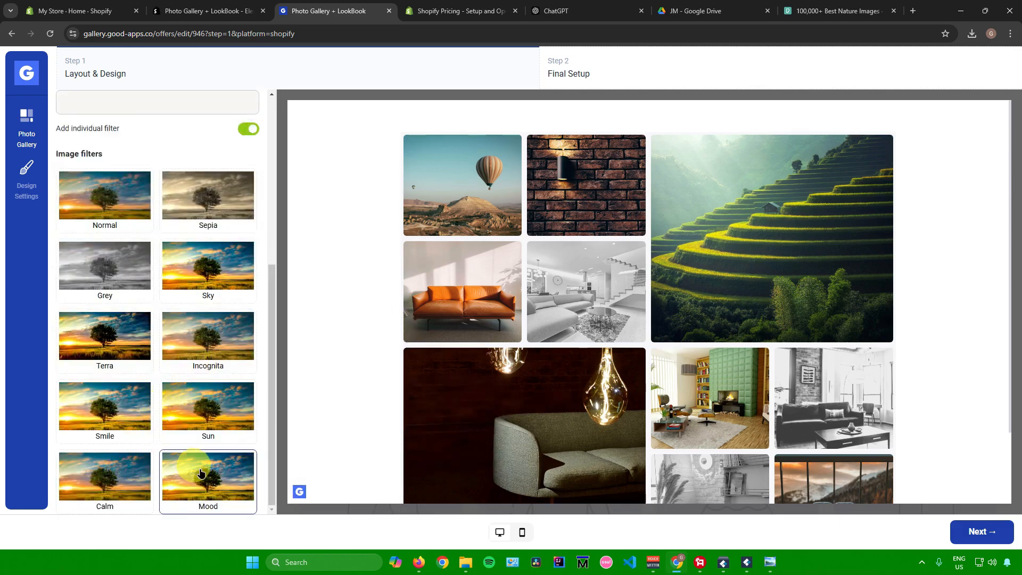
scroll(186, 431, up, 5)
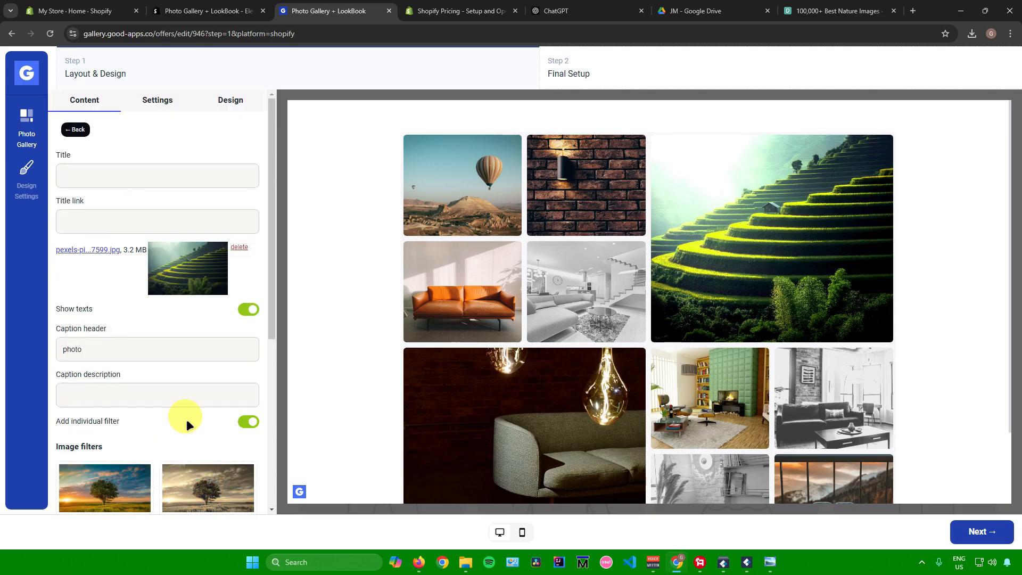
click(78, 130)
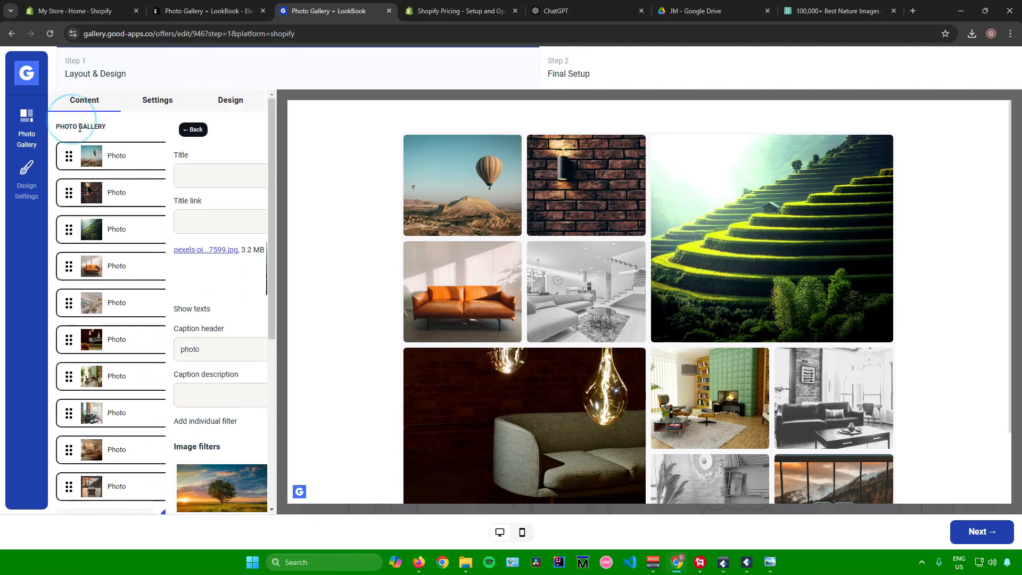
Replace the second photo's image with the mountain lake picture (pexels file ending in 7411.jpg) from the local files
click(125, 191)
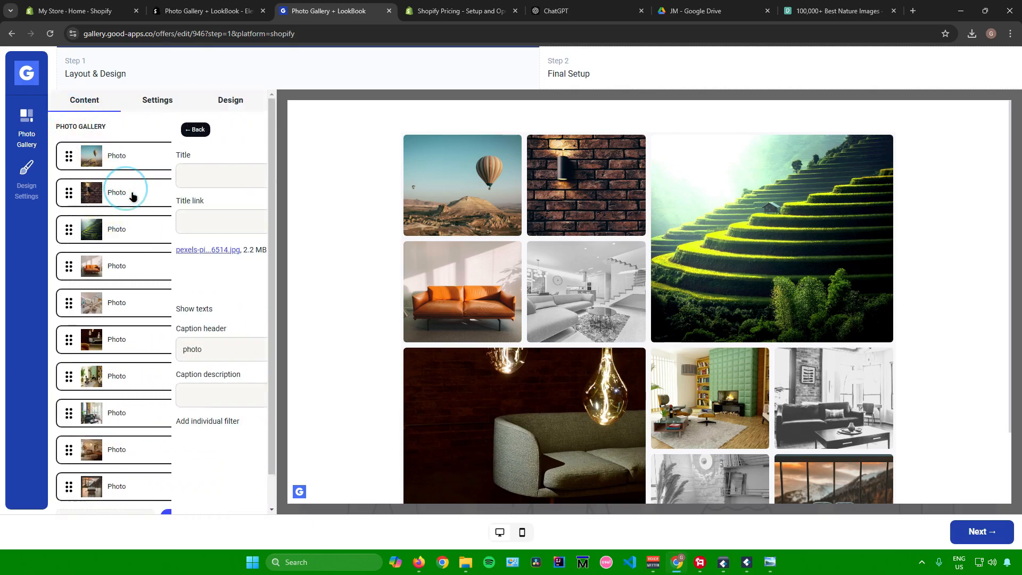
click(240, 242)
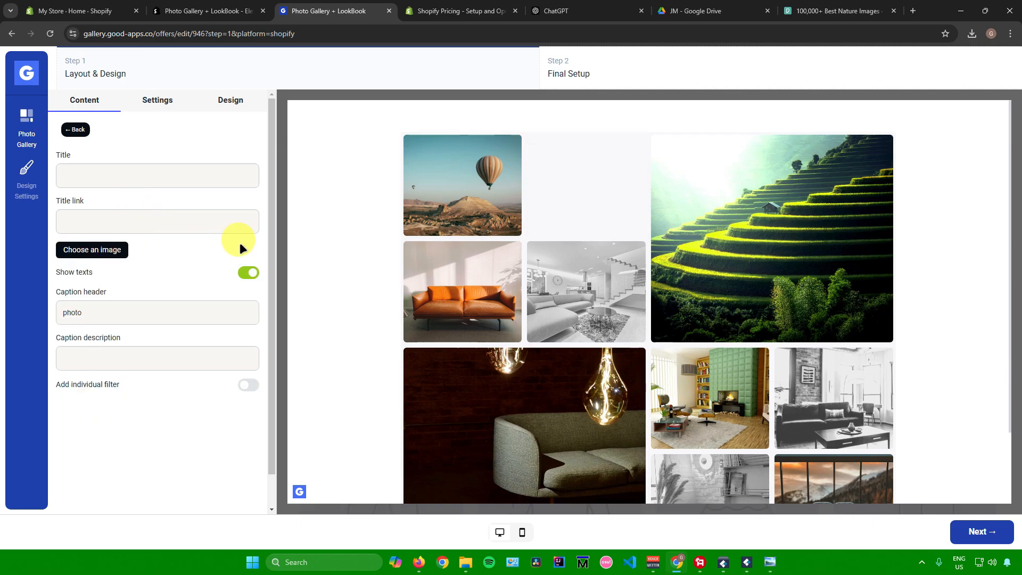
click(103, 249)
click(578, 334)
double_click(218, 111)
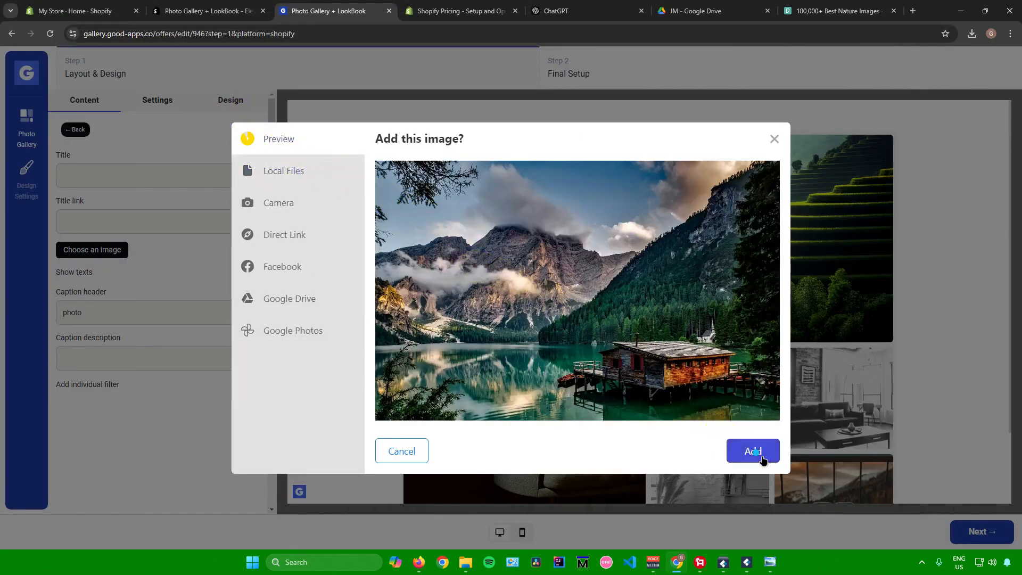
click(753, 452)
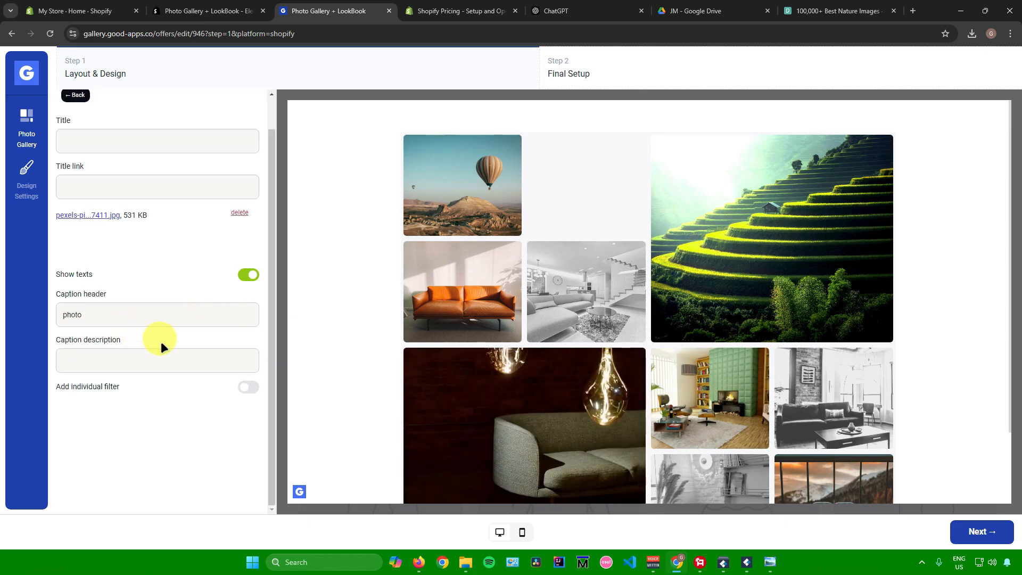
Turn on the individual filter for the second photo, choose the Grey filter and return to the photo list
click(234, 387)
scroll(160, 347, down, 5)
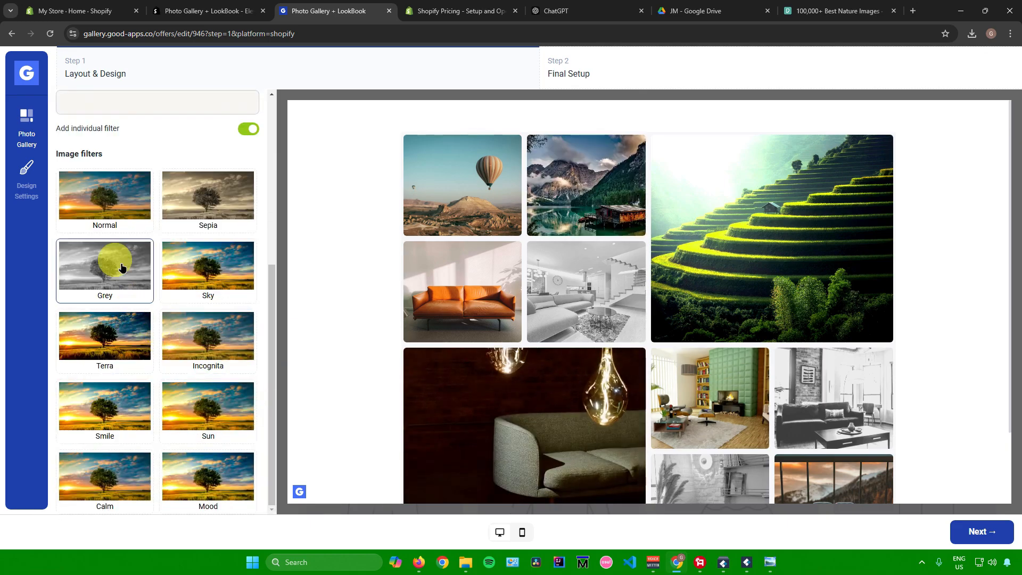
scroll(157, 341, up, 5)
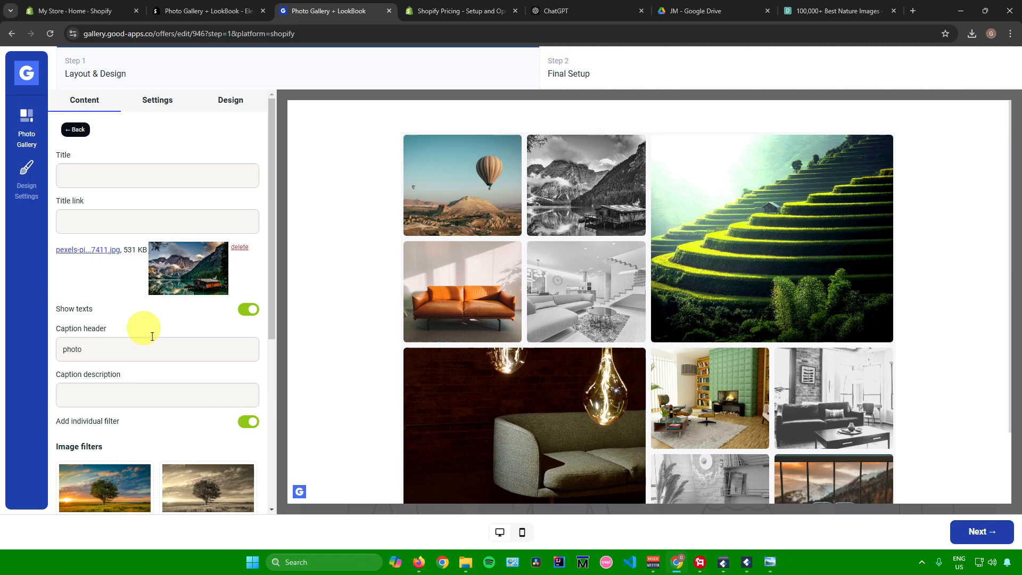
click(75, 130)
Remove the tenth photo, the last one in the gallery's list, and confirm its removal
scroll(134, 268, down, 1)
scroll(134, 268, up, 1)
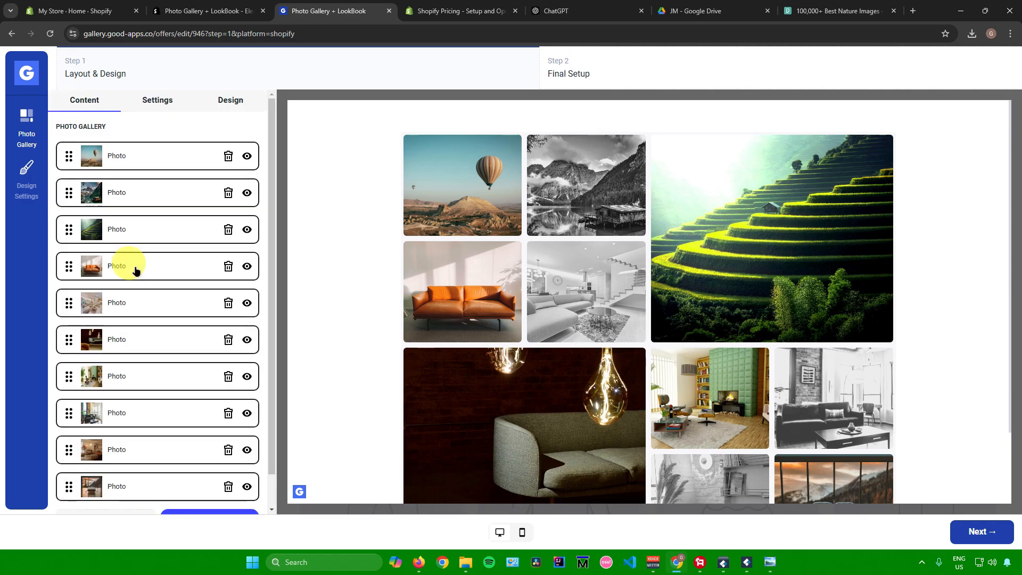
scroll(136, 269, down, 1)
scroll(479, 290, down, 2)
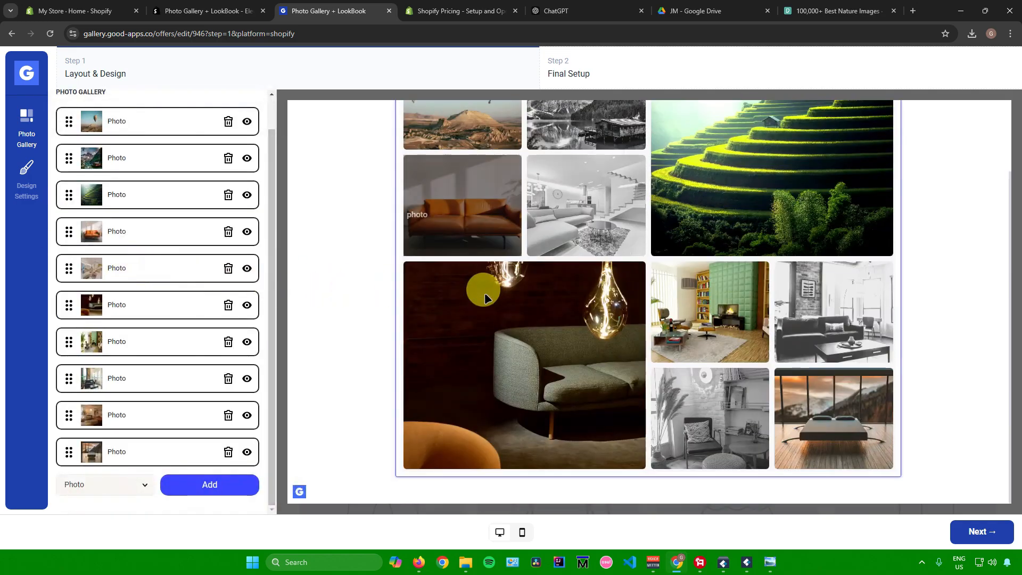
click(228, 451)
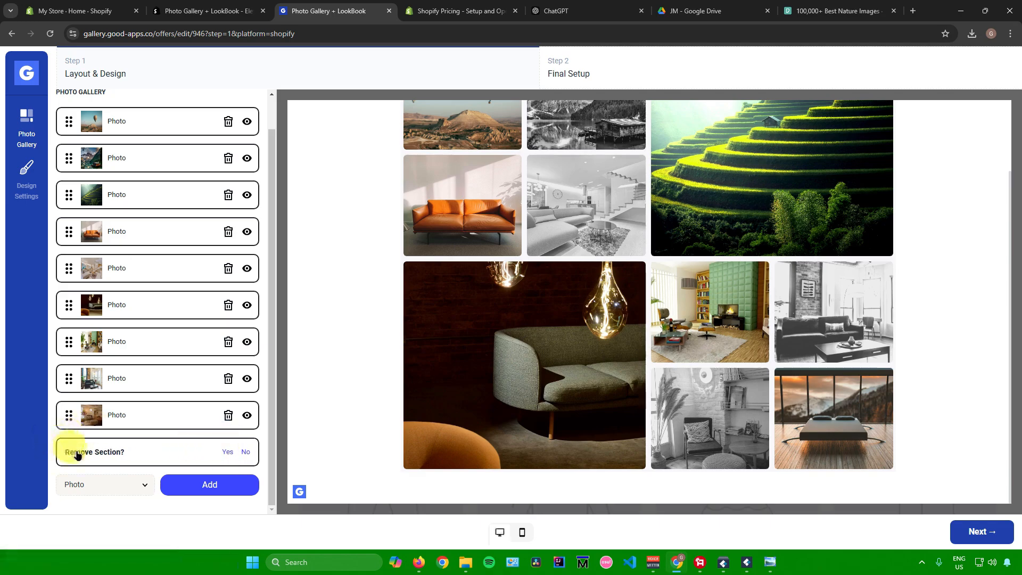
click(229, 452)
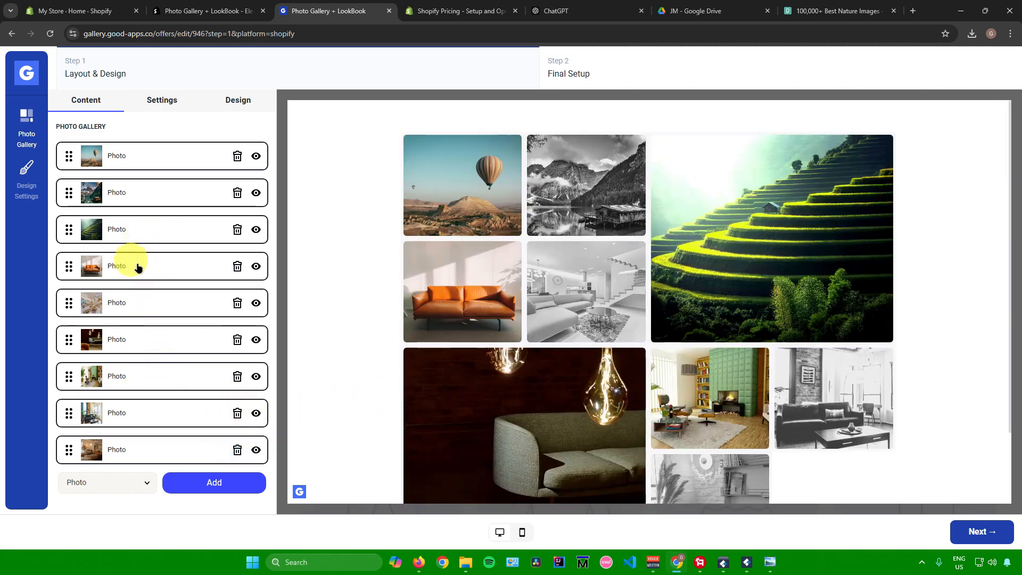
Hide the sixth, seventh, eighth and ninth photos in the gallery
click(256, 450)
click(256, 414)
click(256, 377)
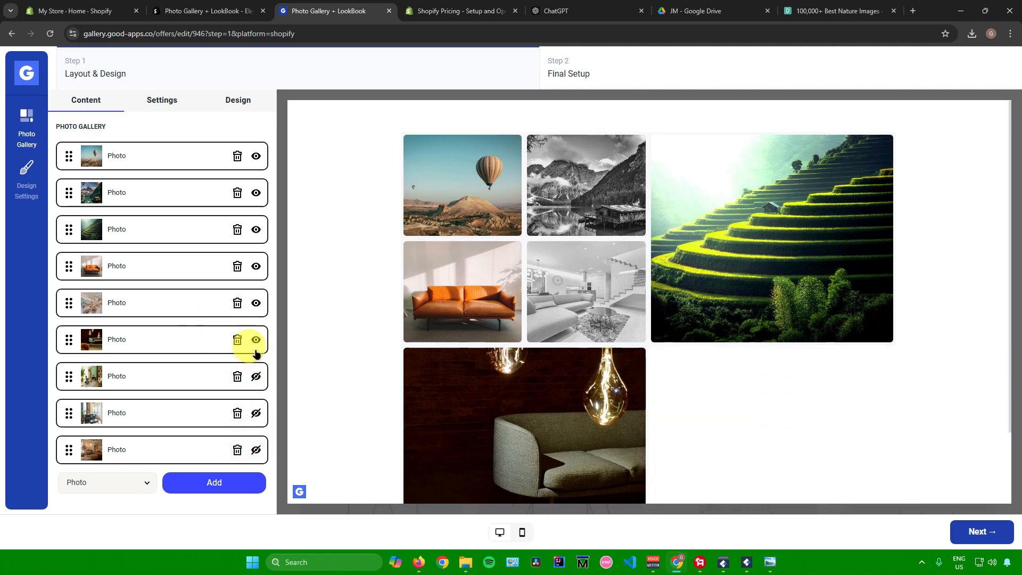
click(256, 339)
Try hiding the fourth and fifth photos, and make both visible again
click(257, 304)
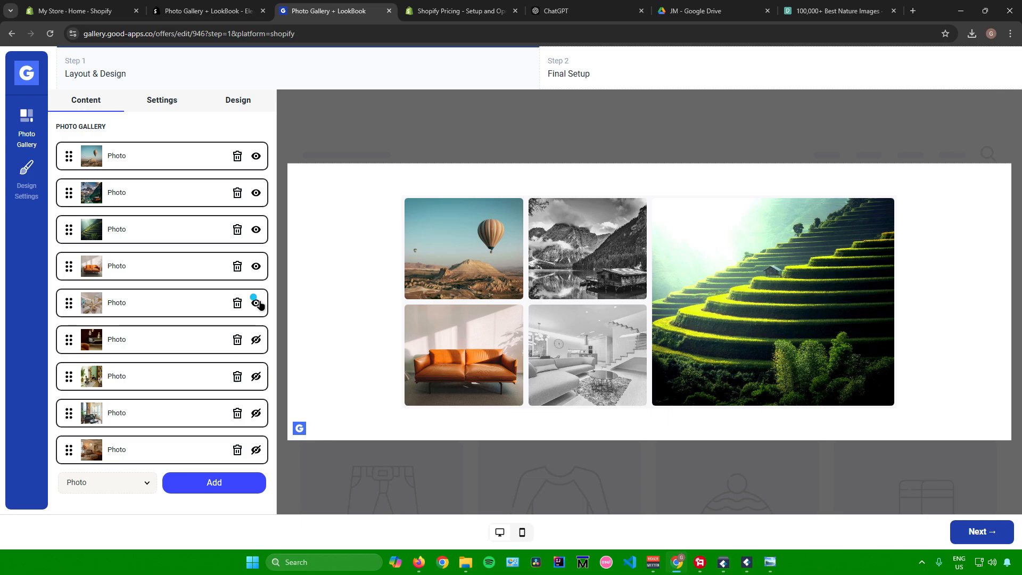
click(256, 267)
click(256, 266)
click(256, 303)
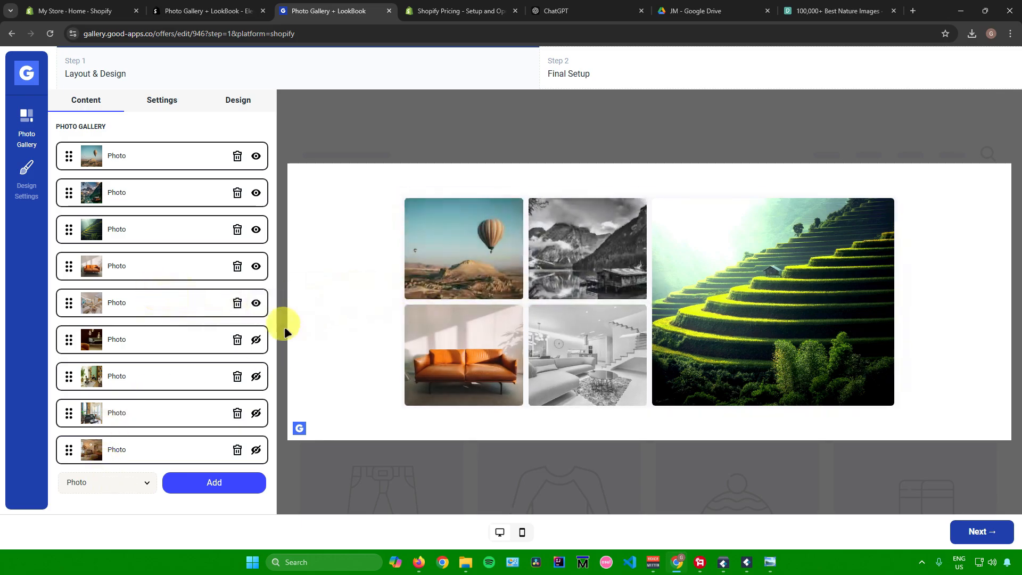
Try Video as the type of item to add to the gallery, and set it back to Photo
click(93, 484)
click(91, 458)
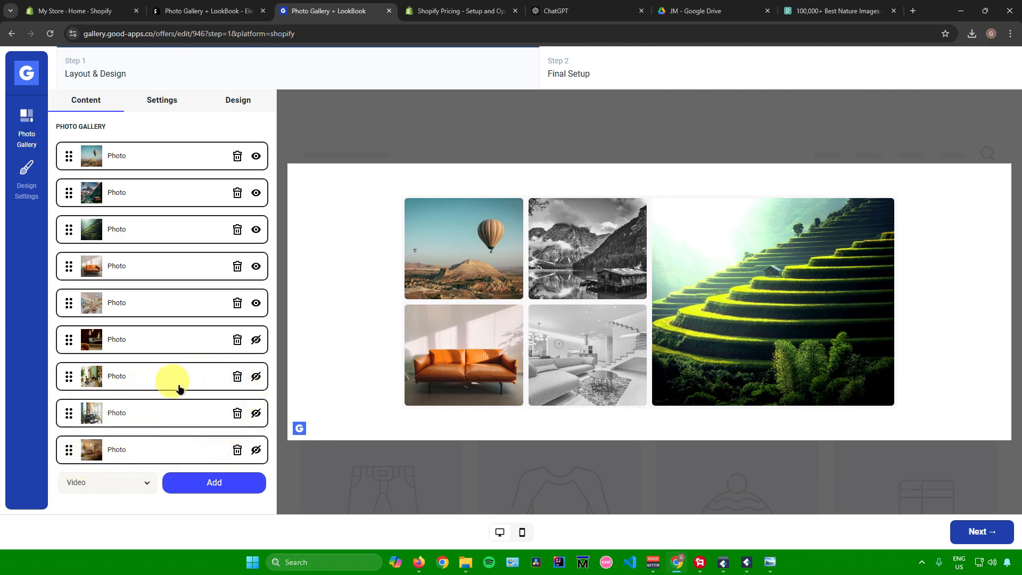
click(113, 482)
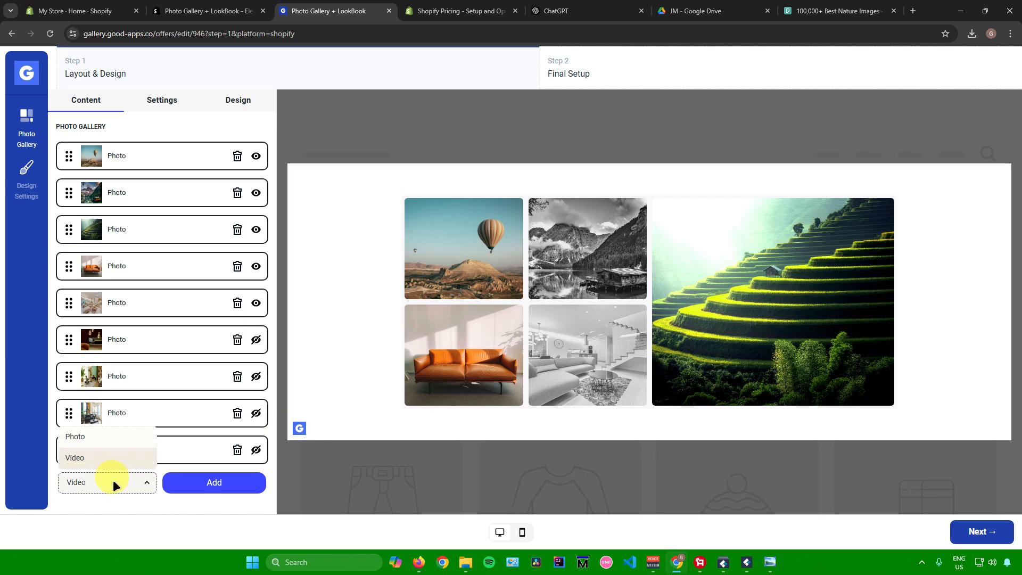
click(86, 437)
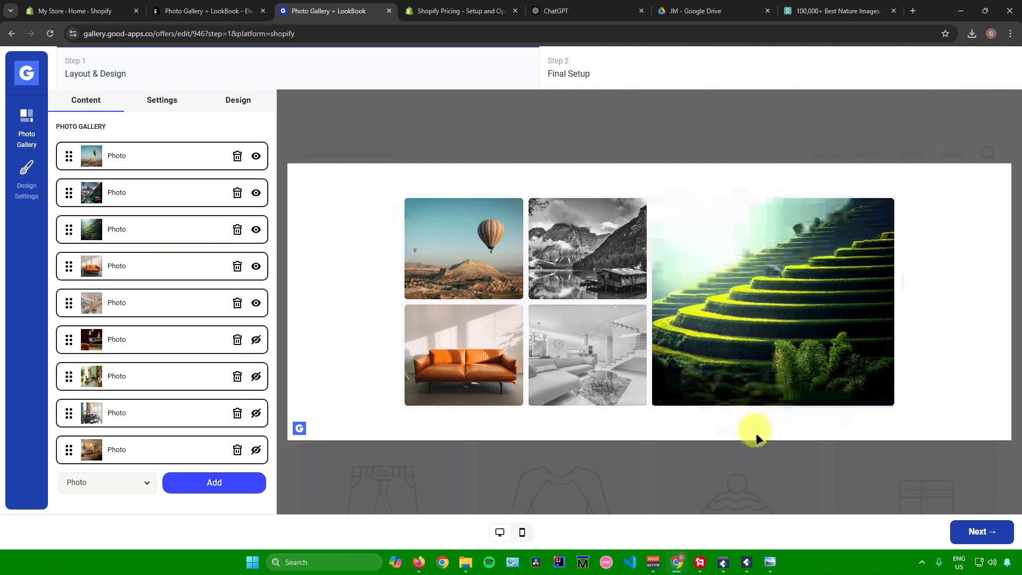
Proceed to Final Setup and read the instructions for the embedded widget selector, the Shopify popup widget ID and the widget location
click(980, 528)
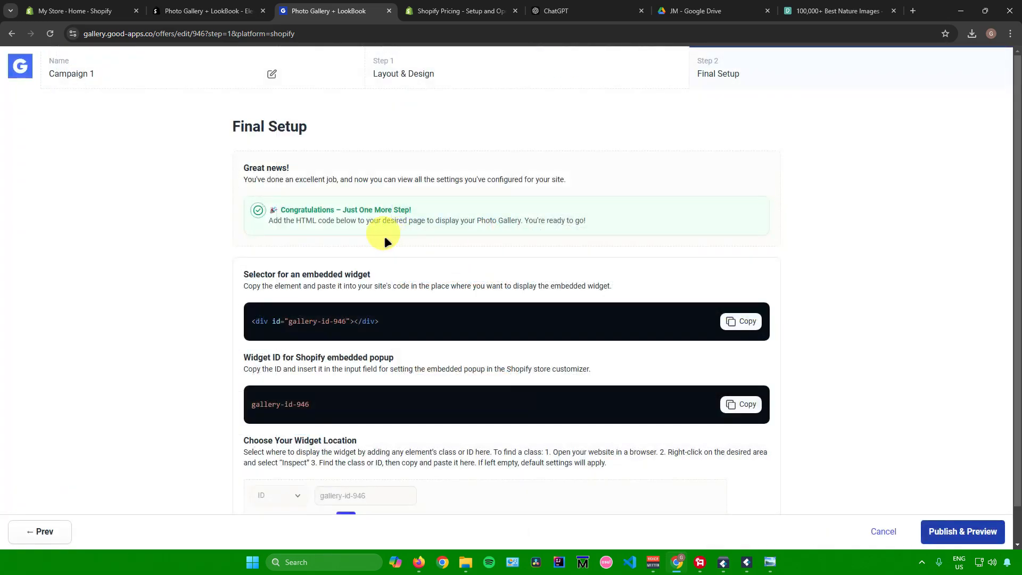
scroll(384, 235, down, 2)
scroll(385, 235, up, 1)
drag(234, 268, 367, 277)
drag(248, 287, 372, 286)
drag(434, 284, 619, 287)
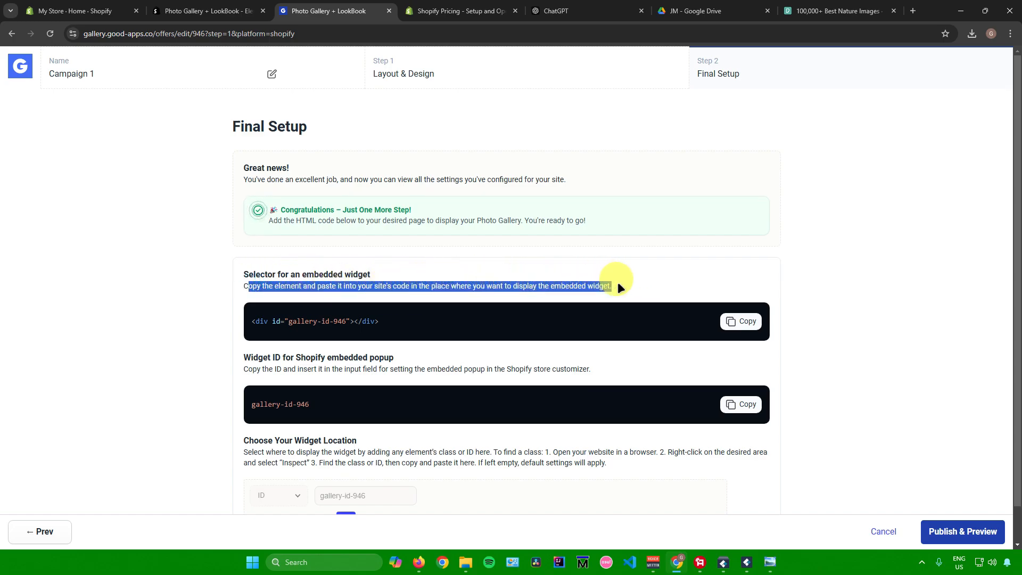
scroll(424, 311, down, 1)
drag(244, 319, 618, 331)
click(254, 406)
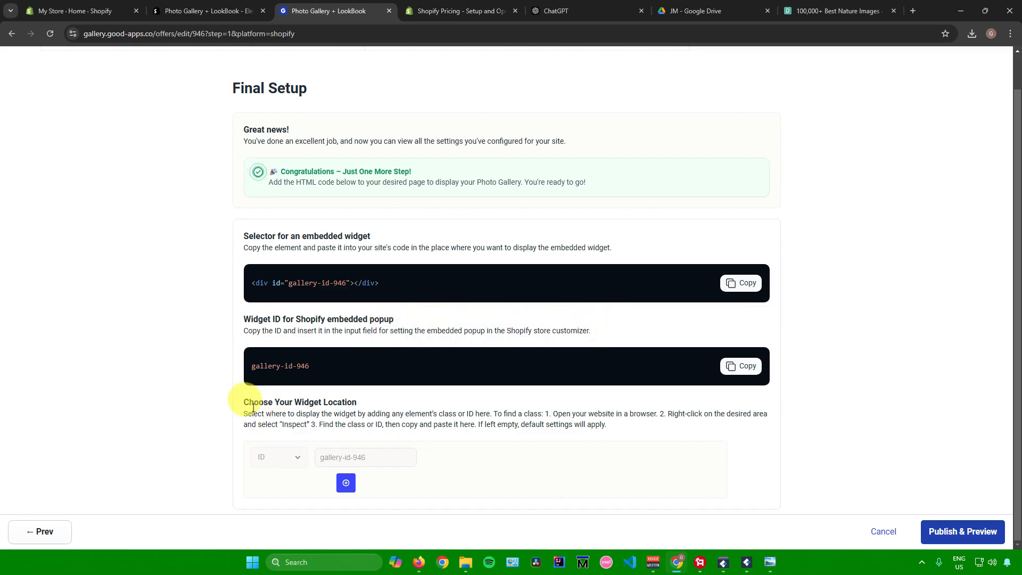
drag(246, 402, 365, 400)
drag(244, 413, 609, 412)
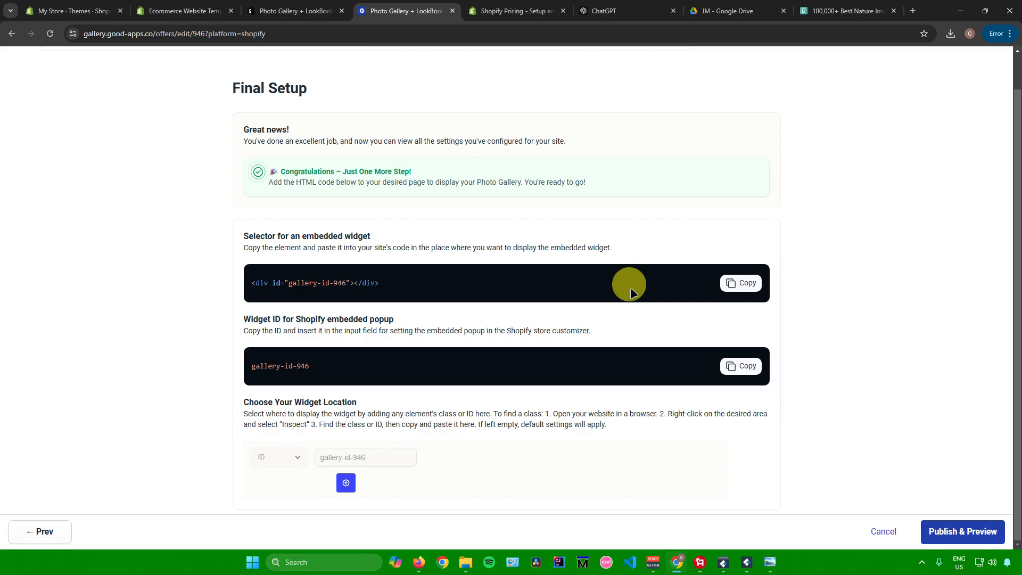
Switch to the Shopify admin's Themes page, look through its themes and visit the Theme Store
click(74, 11)
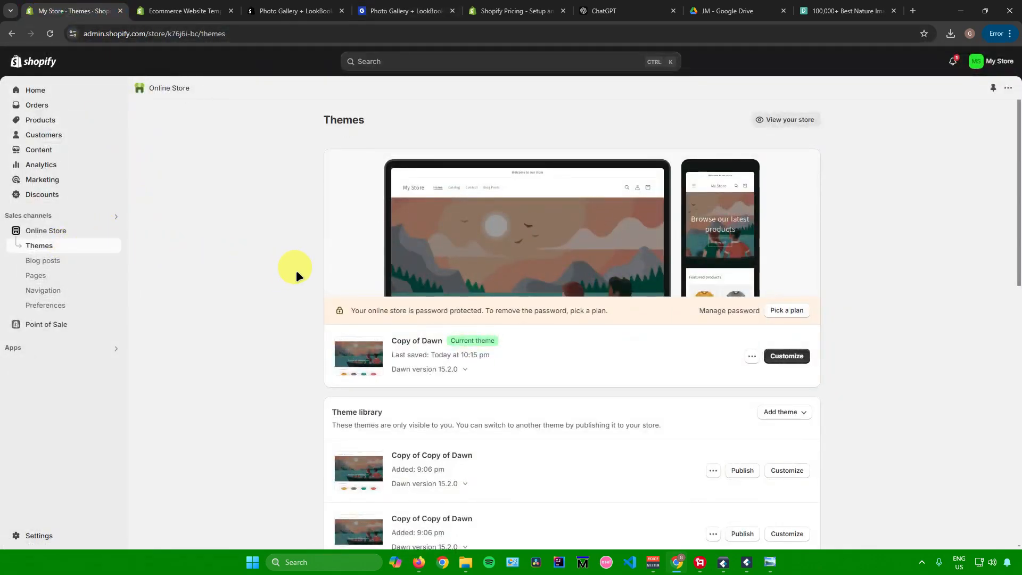
scroll(563, 212, down, 3)
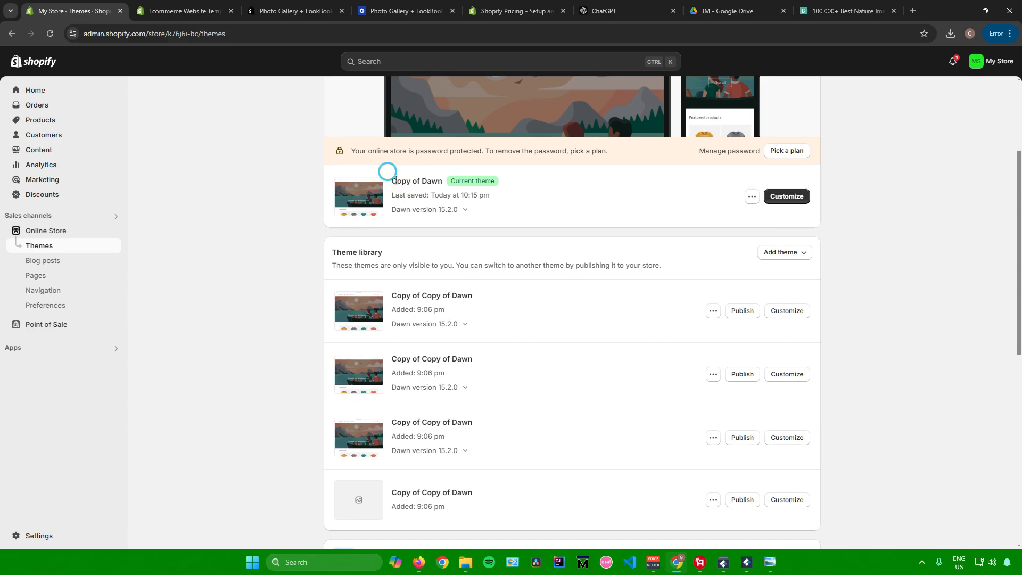
scroll(449, 255, down, 8)
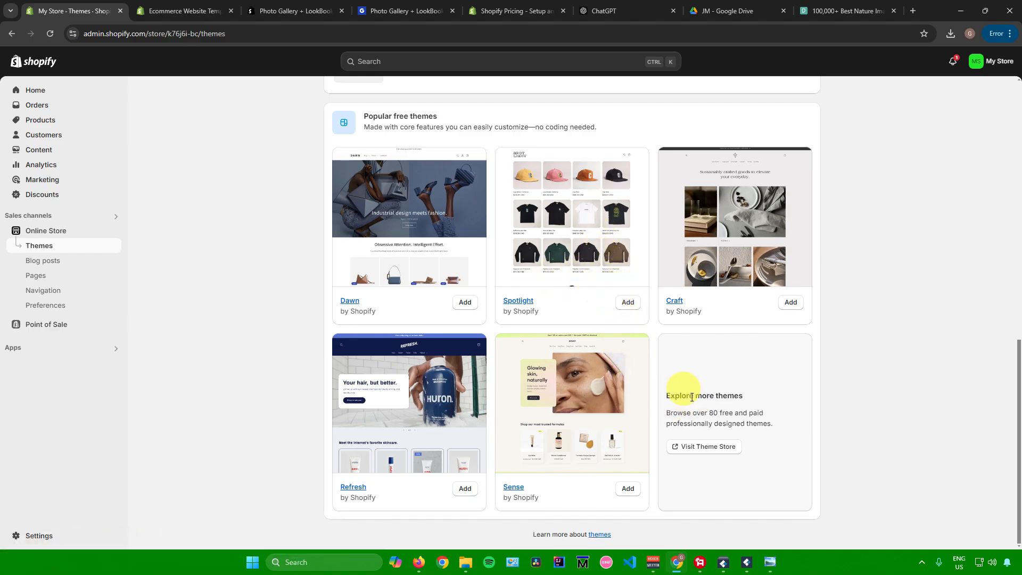
click(695, 447)
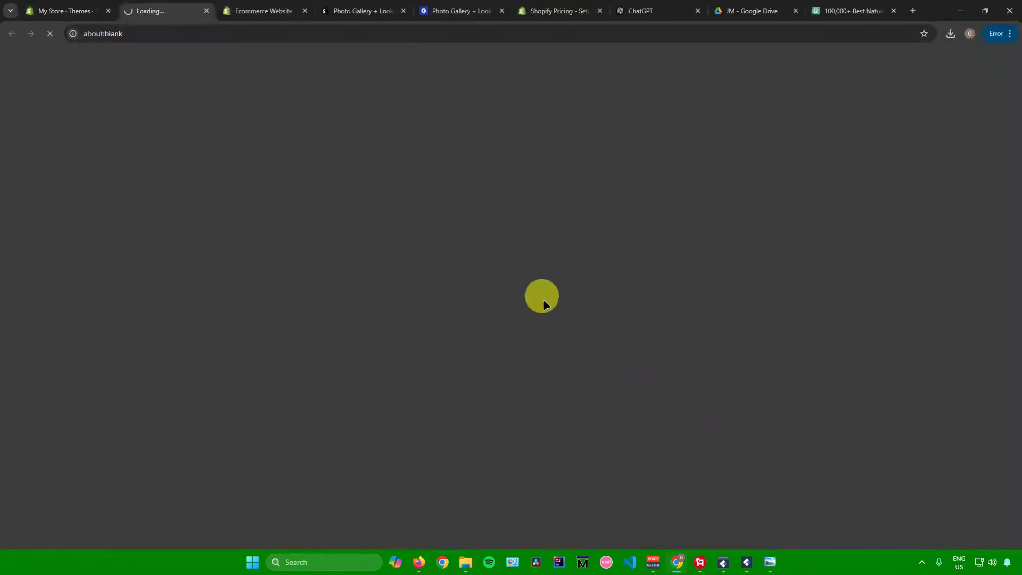
Browse the Theme Store's available themes and its catalog size and feature filters
scroll(340, 210, down, 10)
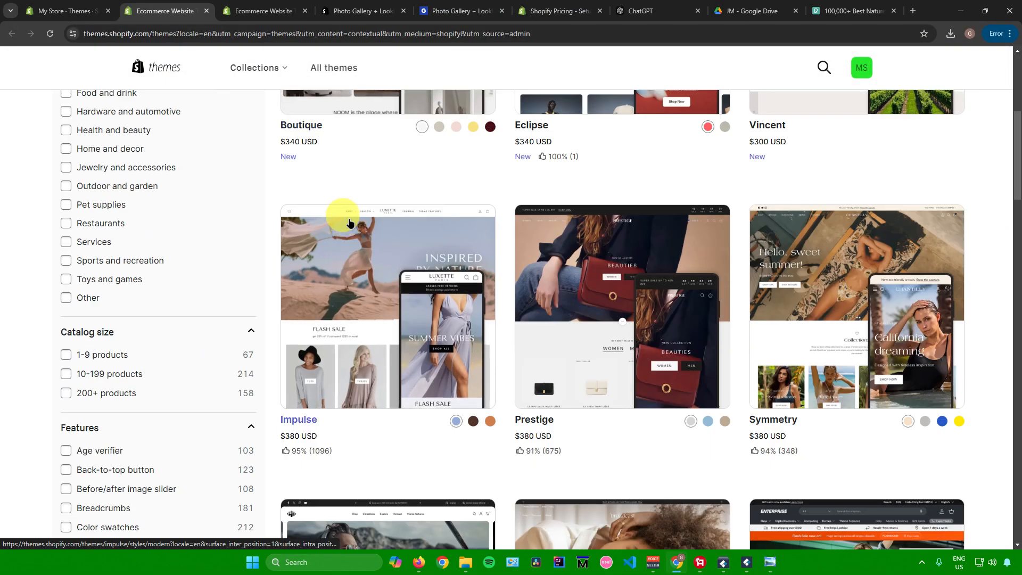
scroll(377, 217, up, 8)
scroll(365, 205, down, 16)
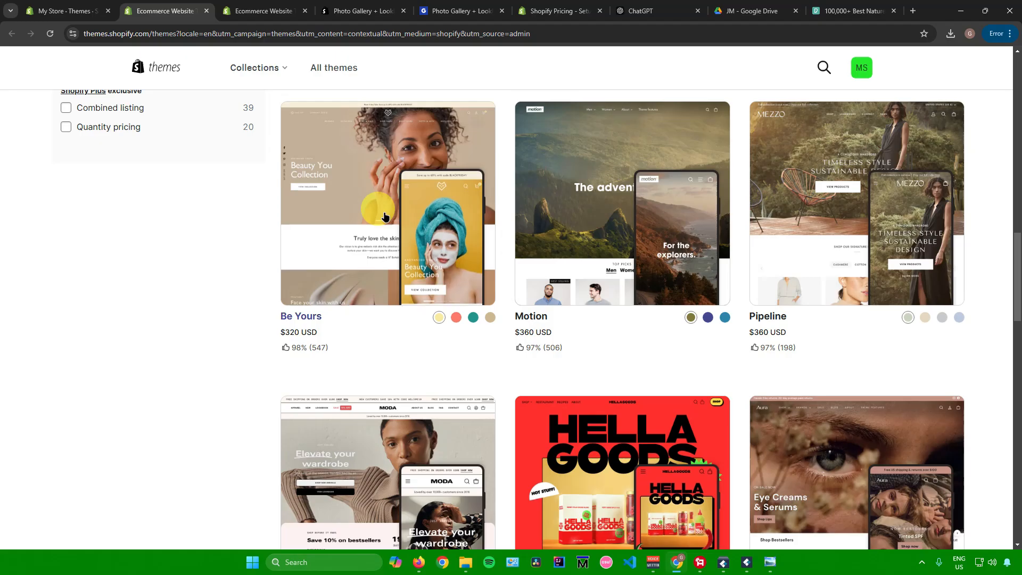
scroll(383, 212, up, 6)
scroll(390, 219, up, 11)
scroll(144, 228, down, 10)
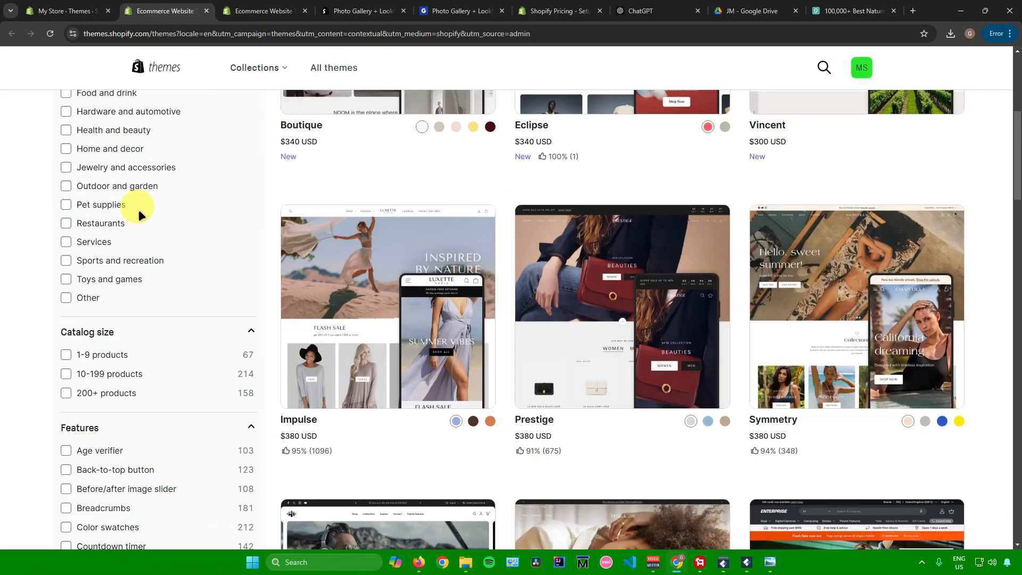
scroll(138, 210, down, 5)
scroll(138, 210, up, 3)
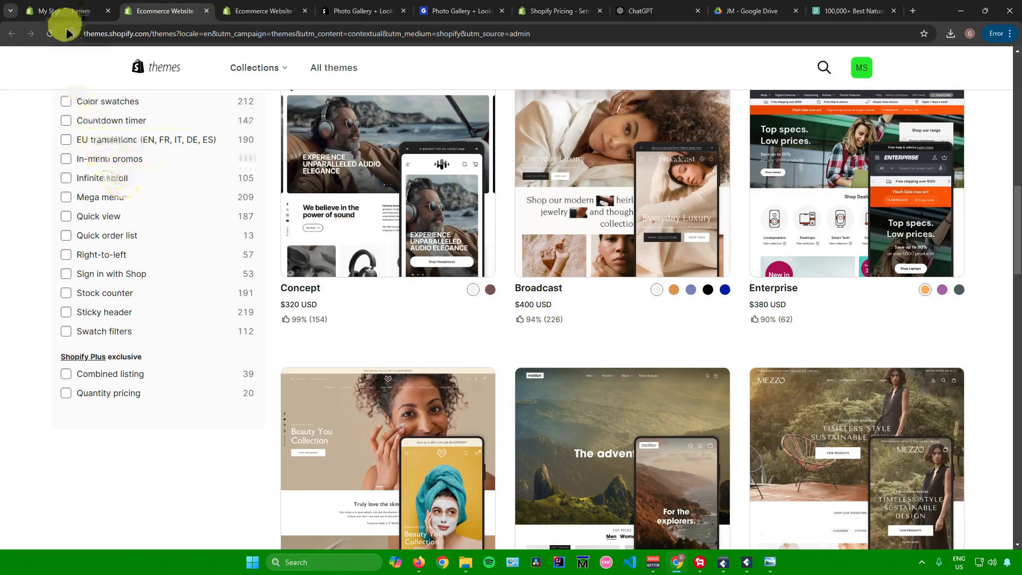
Return to the store's Themes page, open the current theme Copy of Dawn for customization and look over its home page
click(62, 11)
scroll(468, 254, up, 10)
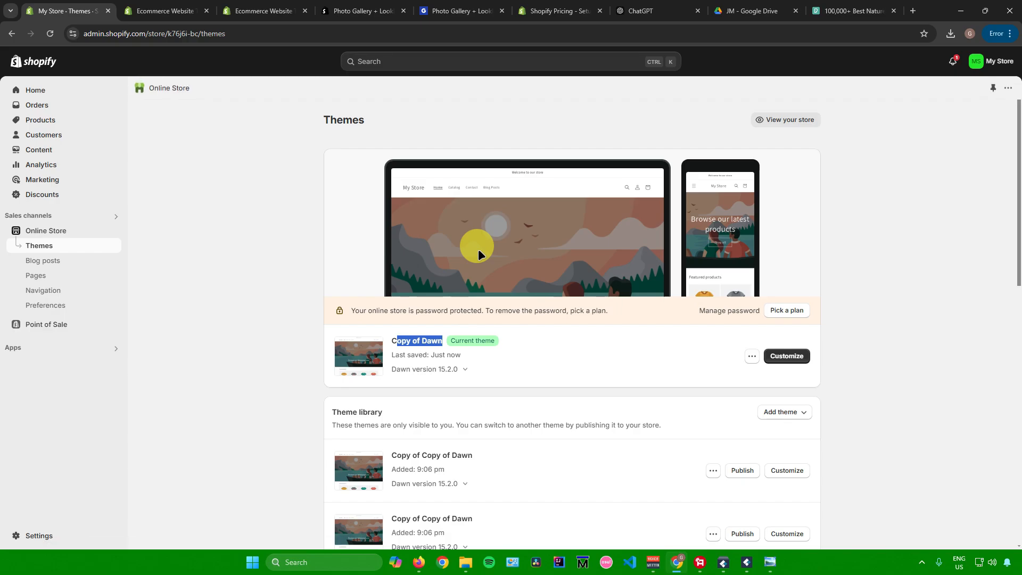
click(777, 353)
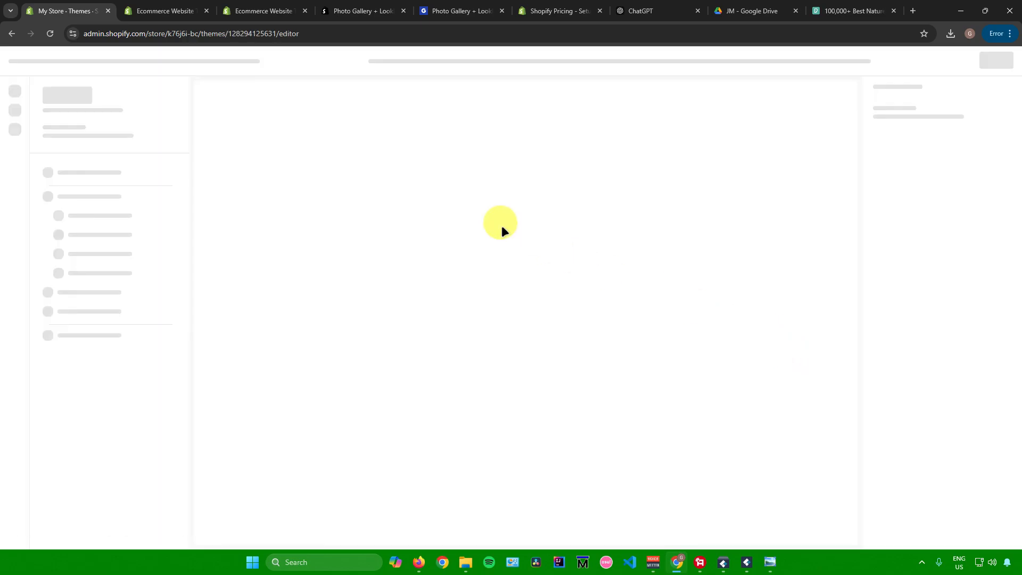
scroll(502, 225, down, 8)
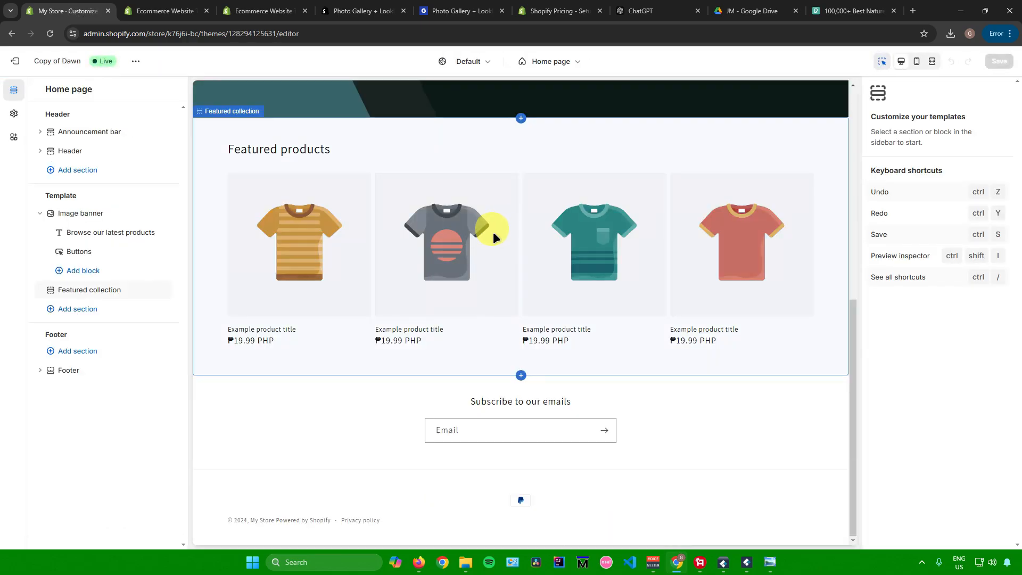
scroll(468, 274, up, 8)
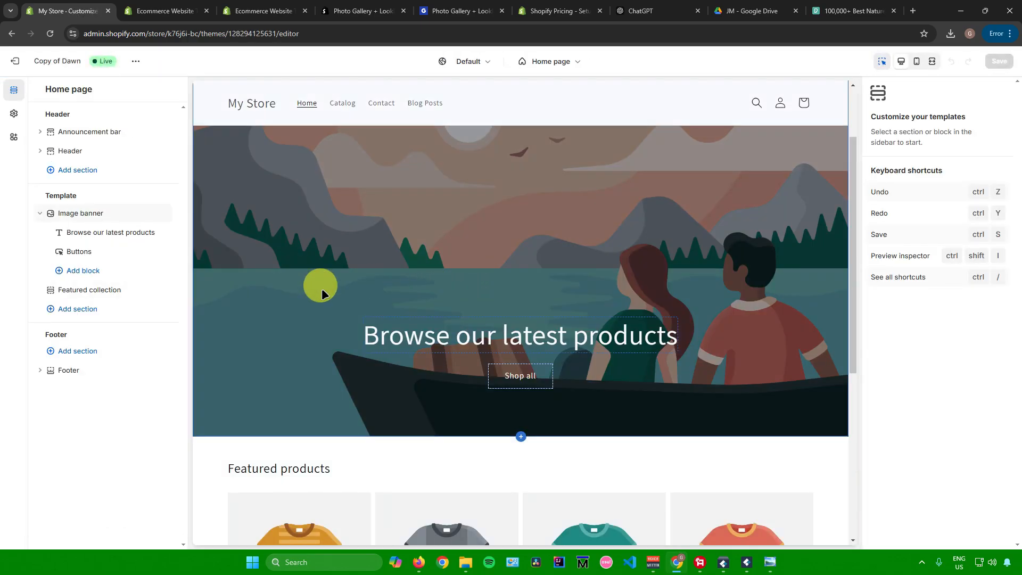
Add a Custom Liquid section to the home page template with the code <div id="gallery-id-946"></div> and save the theme
click(75, 308)
scroll(218, 394, down, 3)
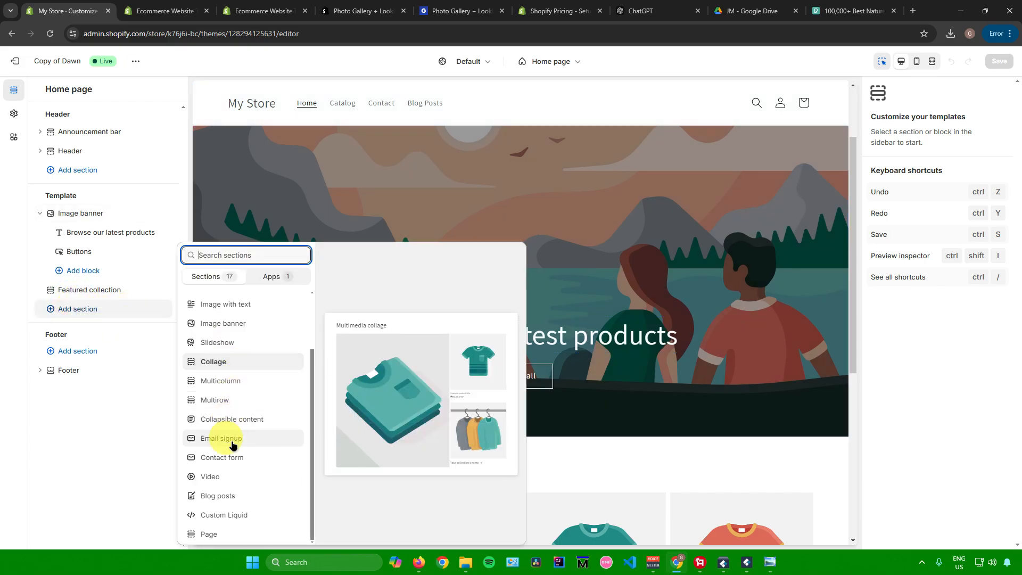
click(238, 515)
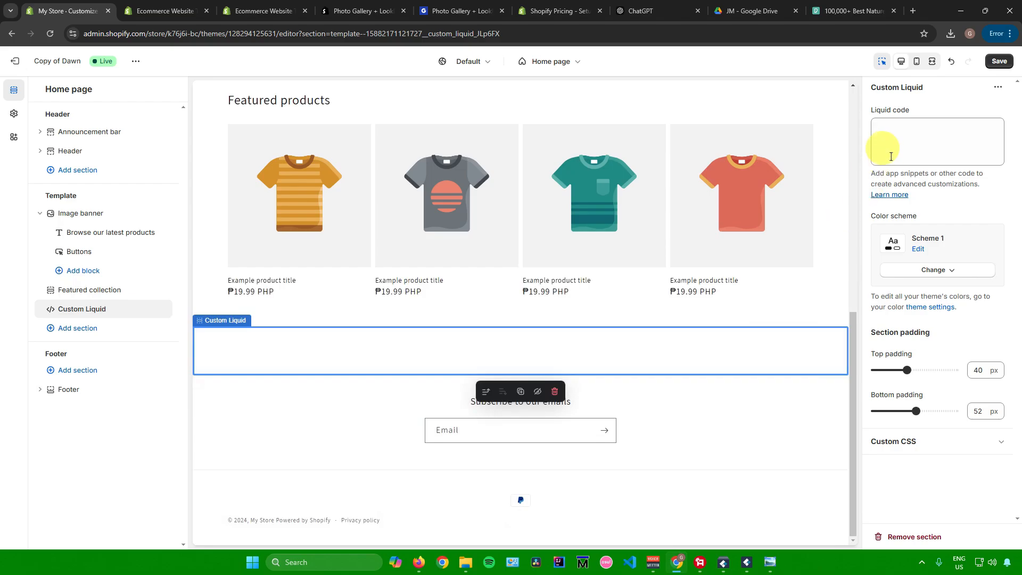
click(904, 131)
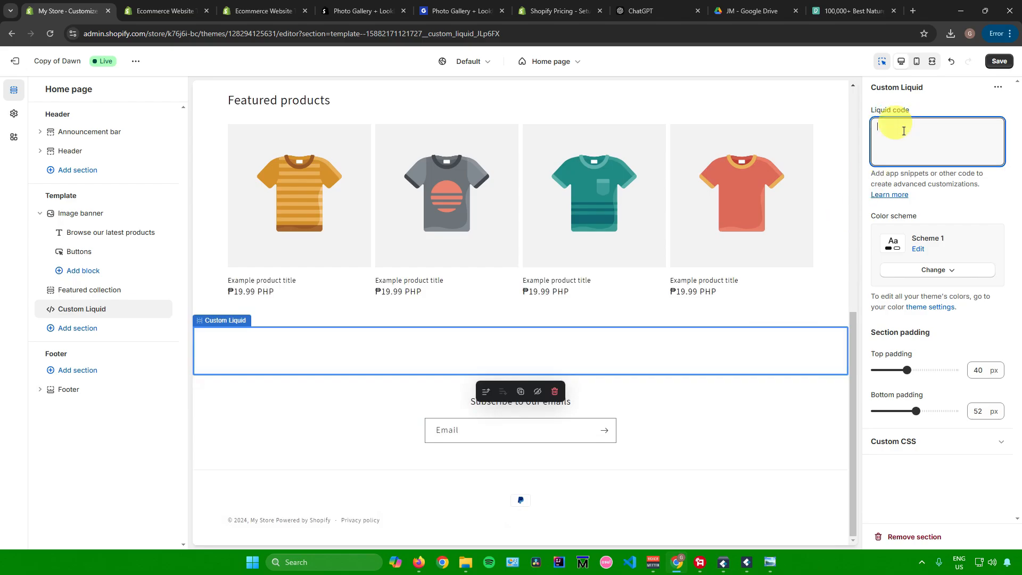
text(<div id="gallery-id-946"></div>)
click(458, 10)
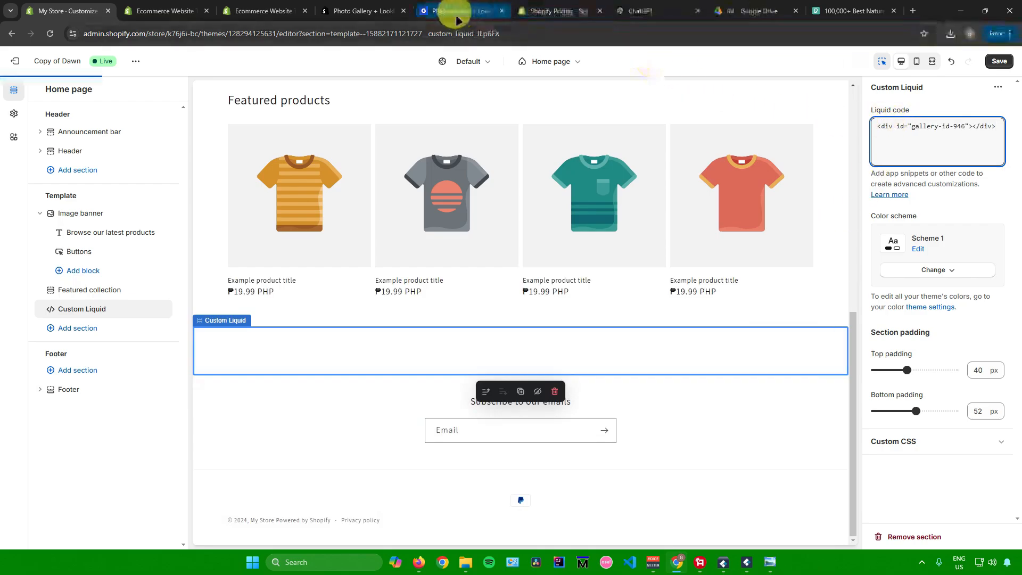
click(67, 11)
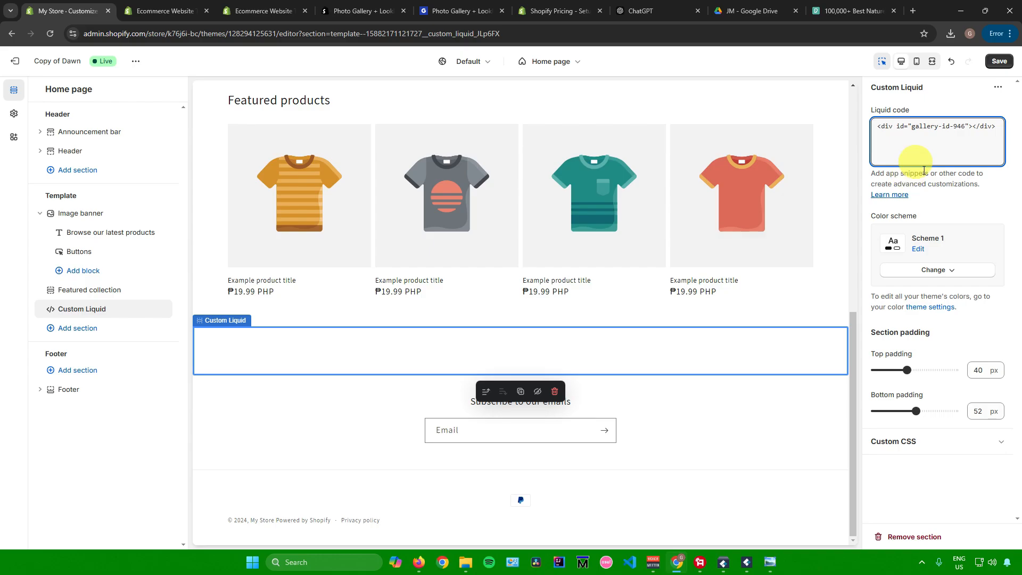
click(999, 61)
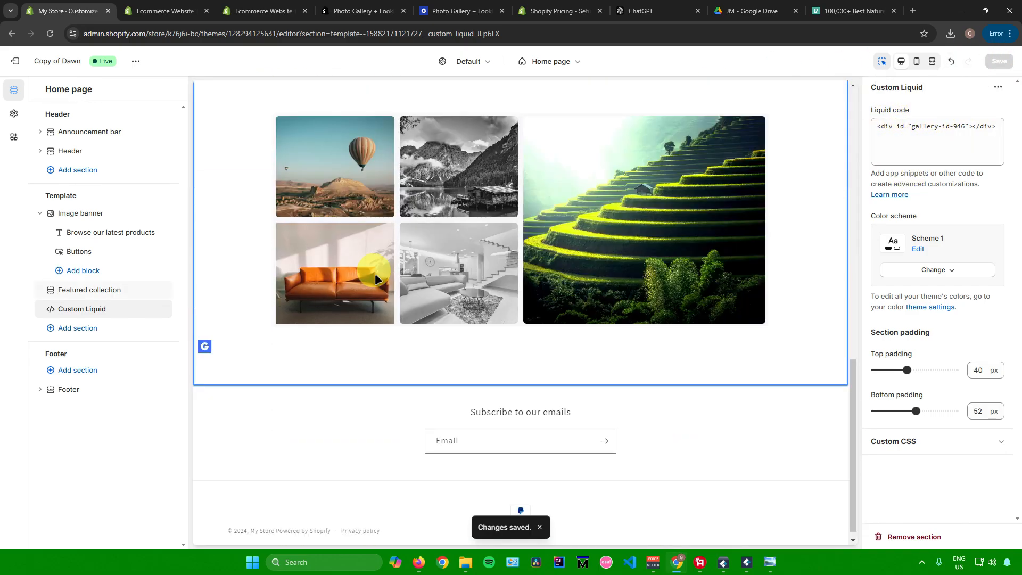
Look over the embedded photo gallery on the home page and check which other store pages can be customized
scroll(309, 233, up, 3)
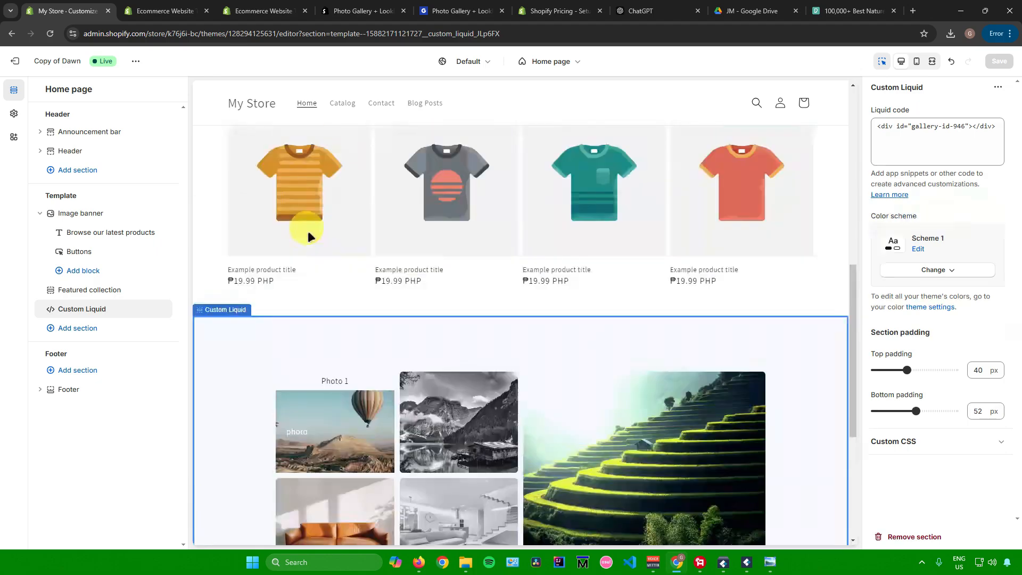
scroll(586, 337, down, 4)
scroll(589, 340, up, 2)
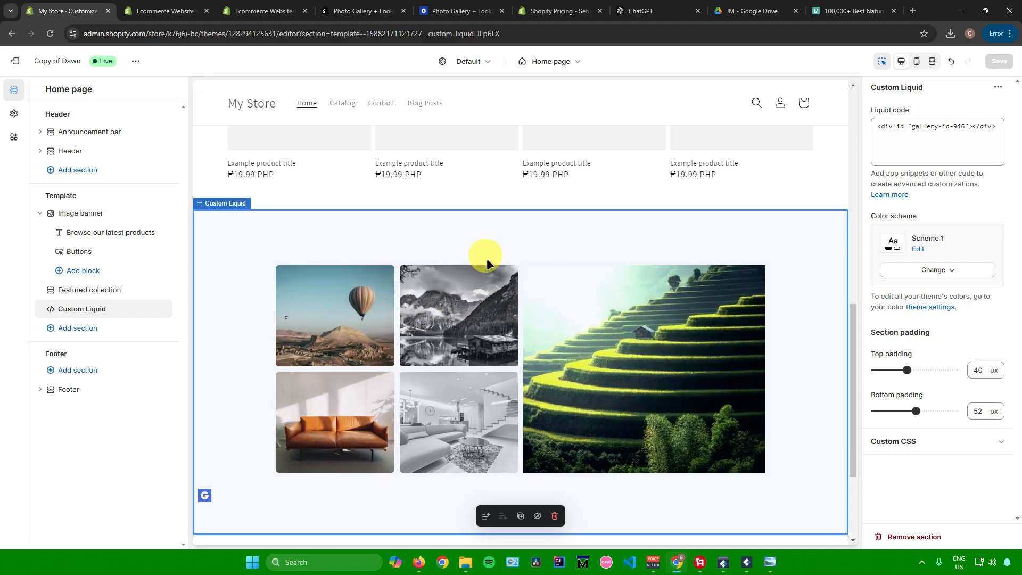
click(457, 10)
click(70, 10)
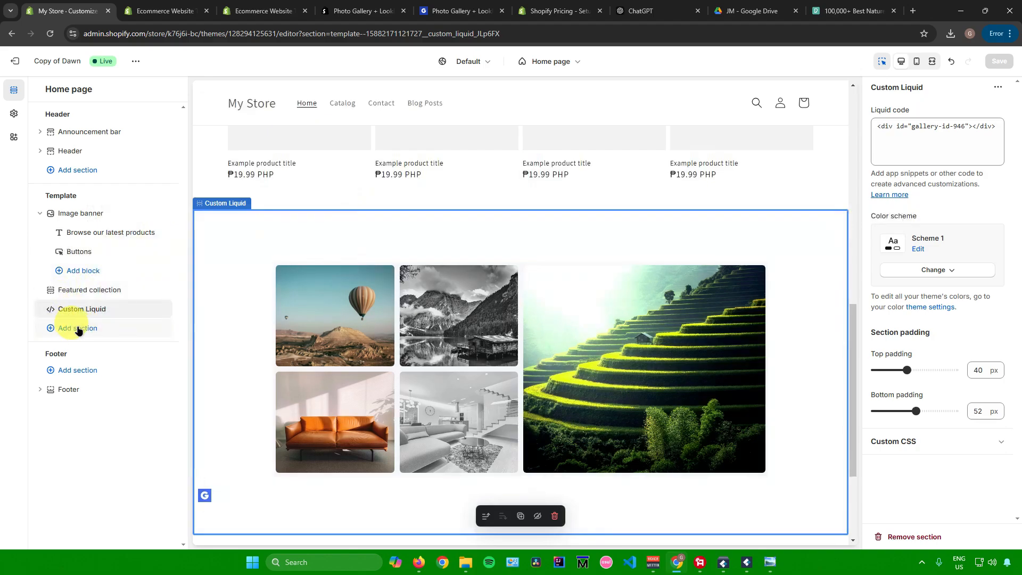
click(104, 309)
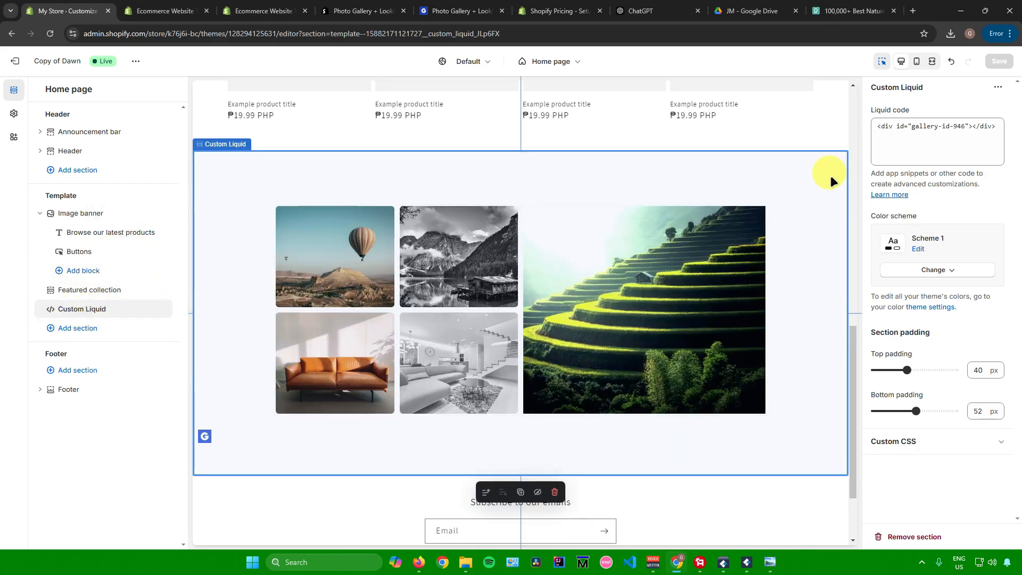
scroll(519, 222, up, 3)
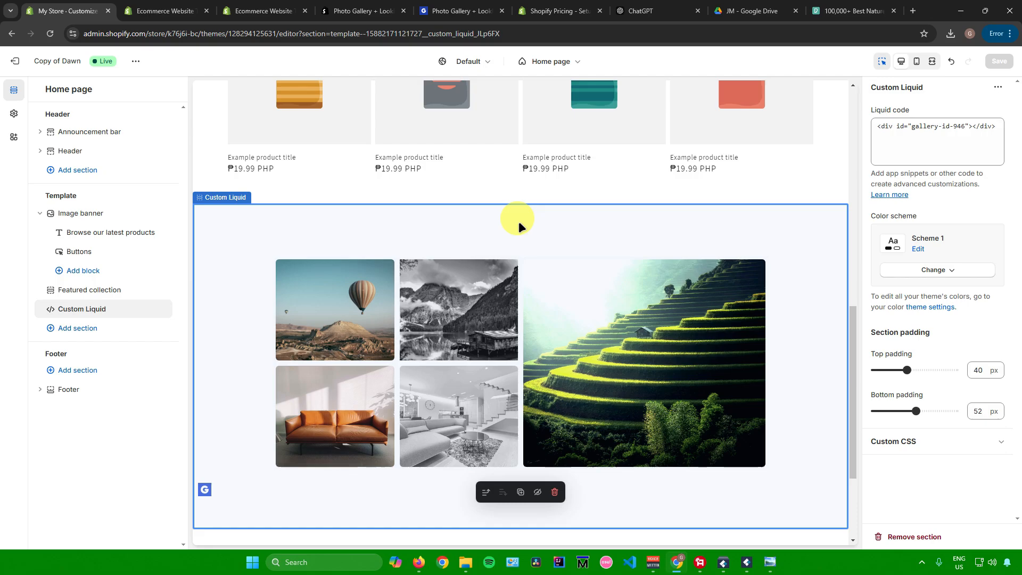
scroll(522, 235, down, 4)
scroll(526, 233, up, 2)
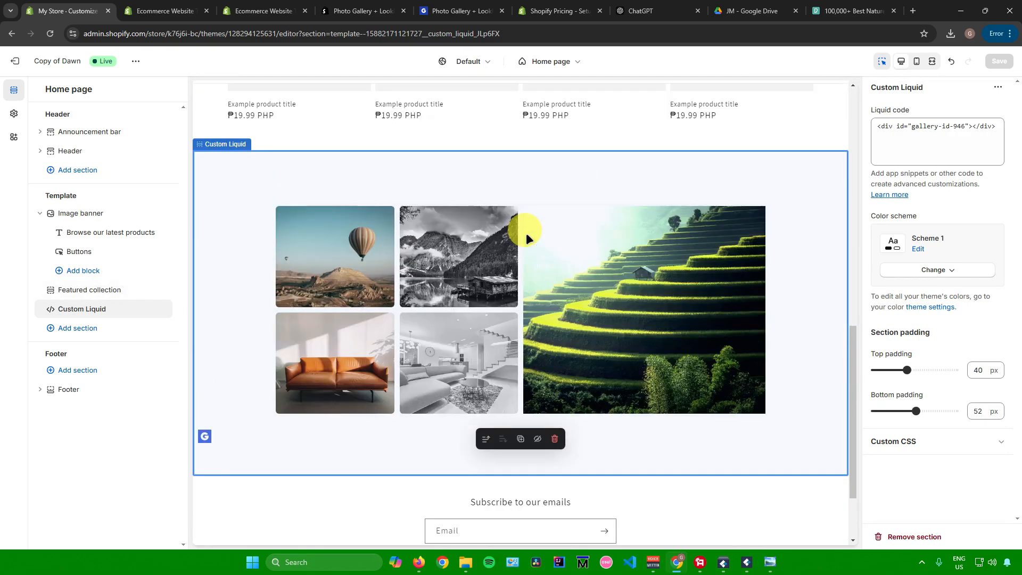
scroll(526, 232, up, 12)
scroll(653, 276, down, 7)
scroll(647, 269, down, 5)
scroll(637, 260, up, 5)
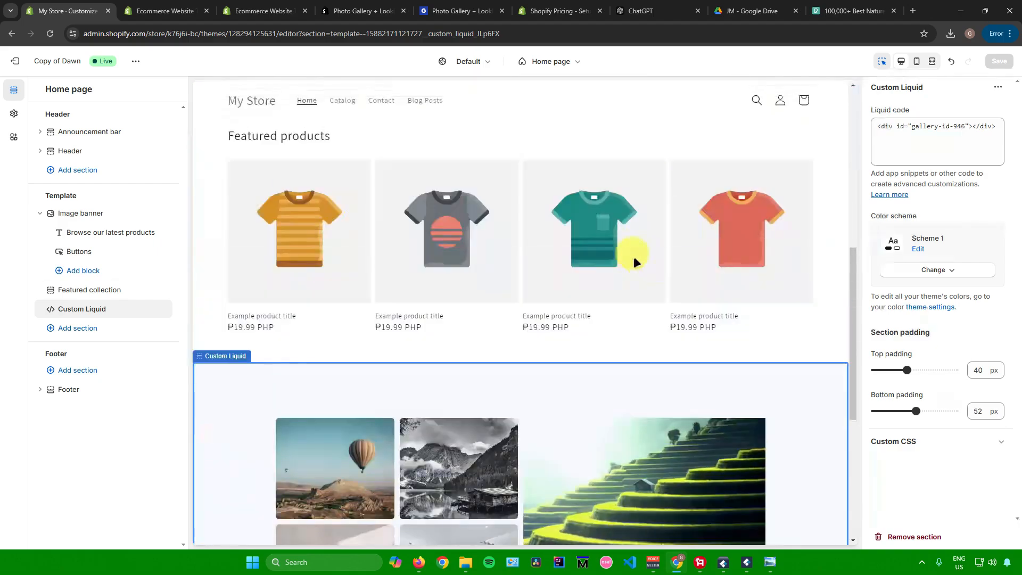
click(551, 61)
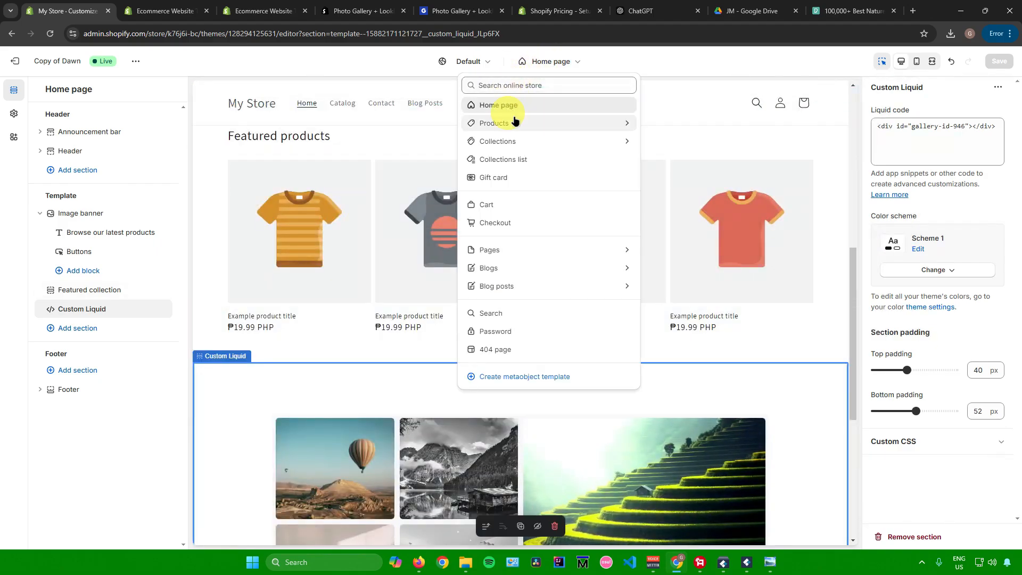
click(561, 61)
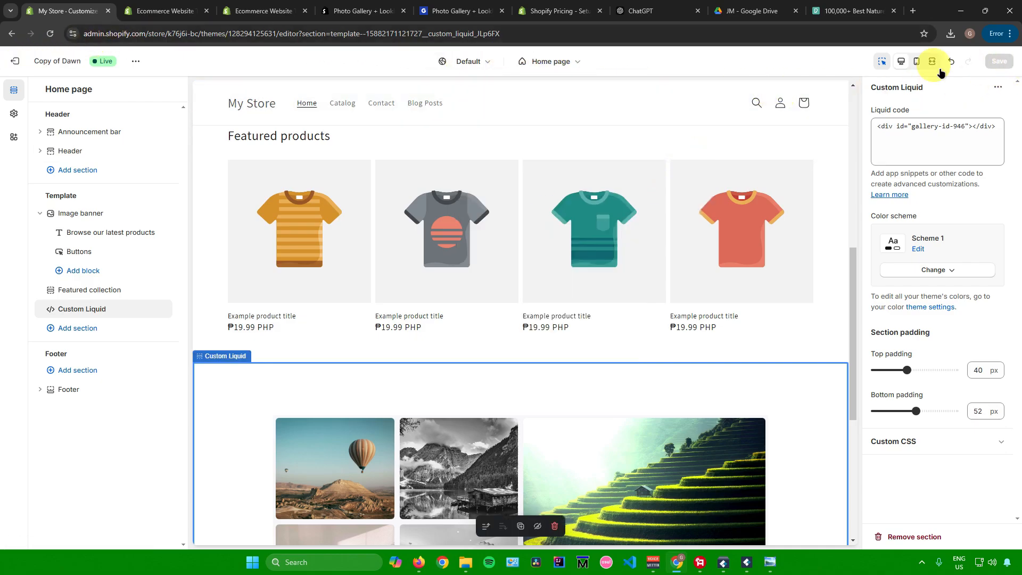
Exit the theme editor, preview the Copy of Dawn theme and inspect the photo gallery below the featured products
click(16, 61)
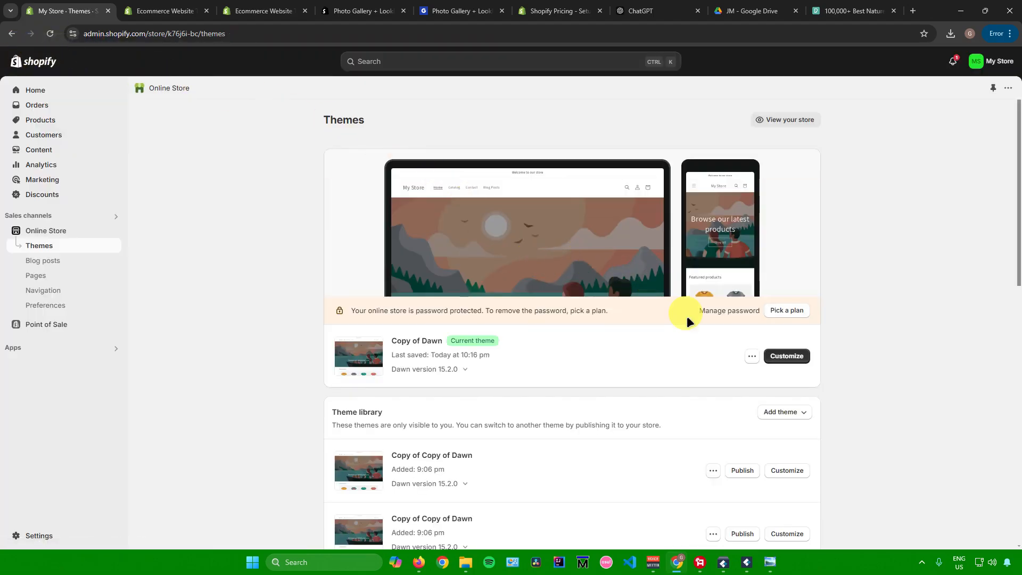
click(751, 356)
click(685, 375)
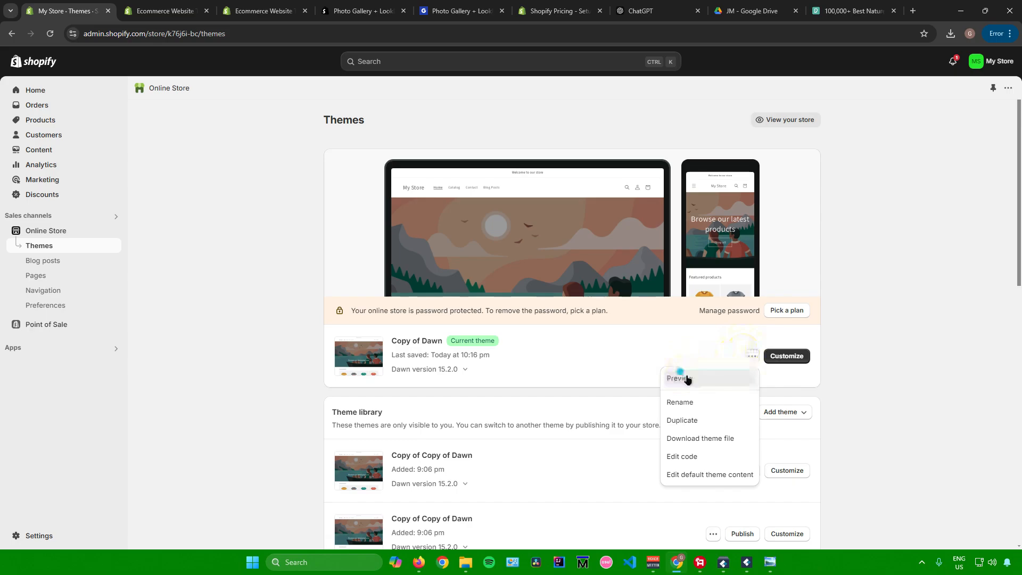
scroll(376, 278, down, 10)
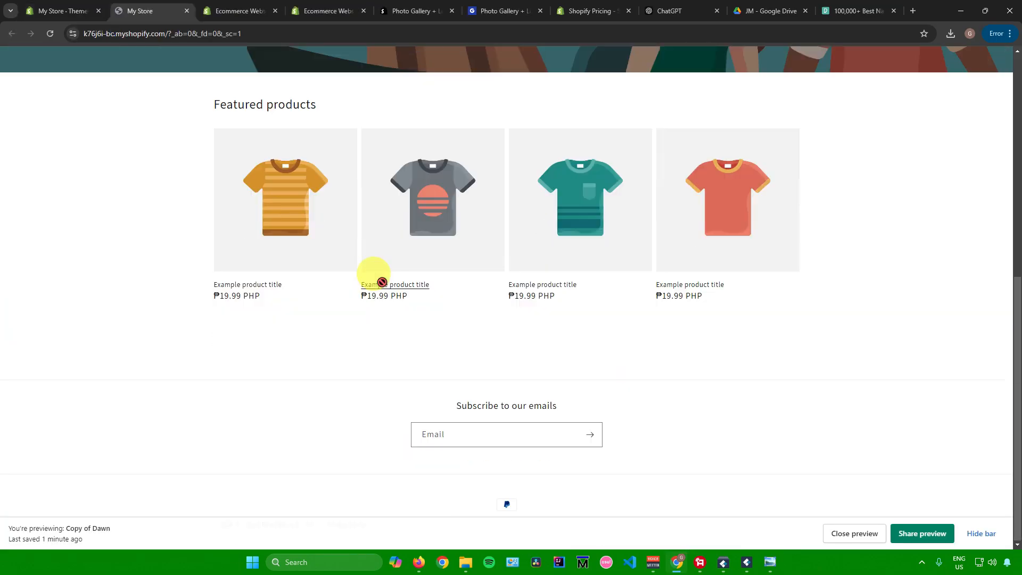
scroll(381, 277, up, 5)
scroll(346, 269, down, 4)
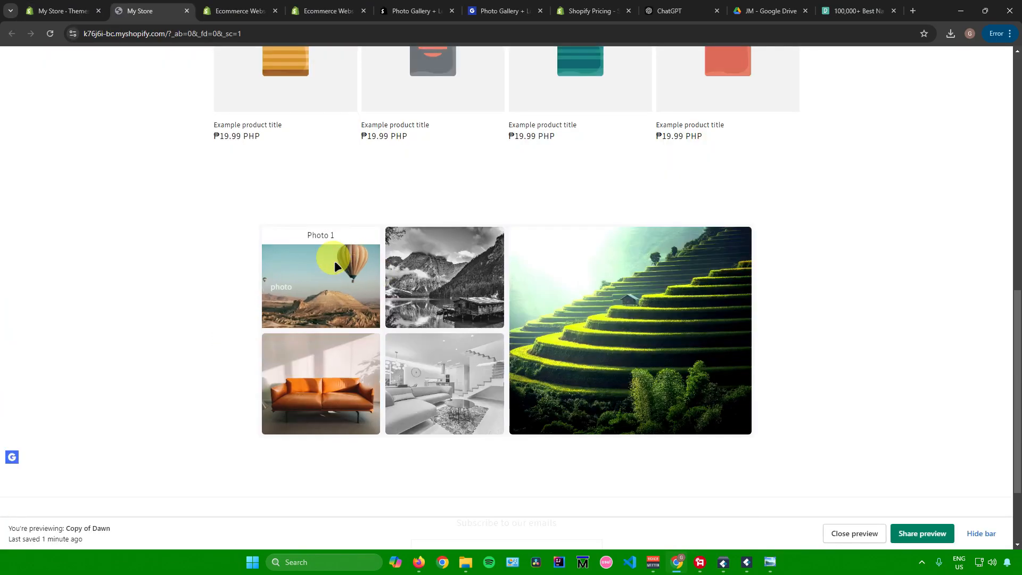
Return to the Shopify admin and look through the sales, conversion, order and customer charts in Analytics
click(61, 11)
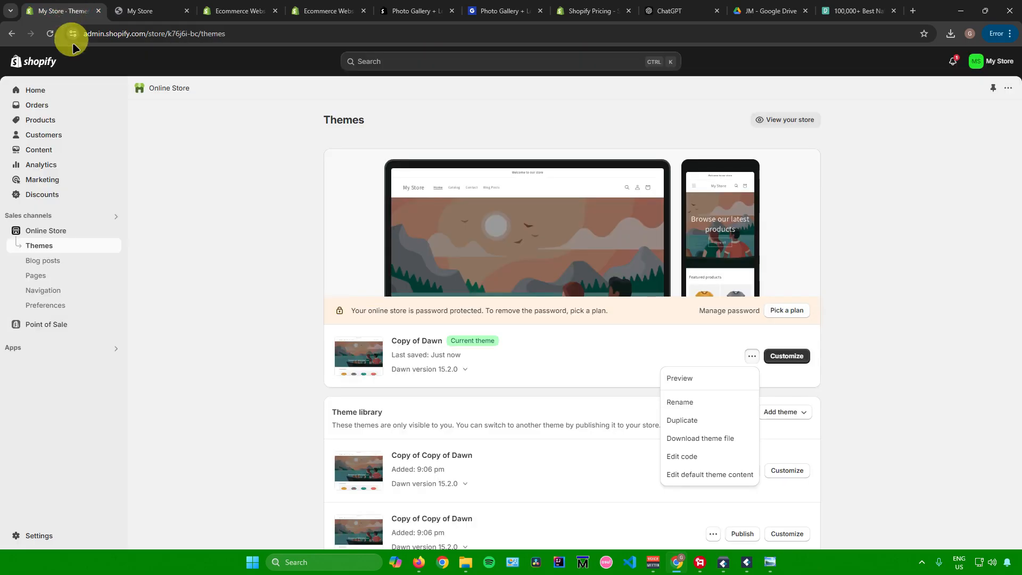
click(63, 162)
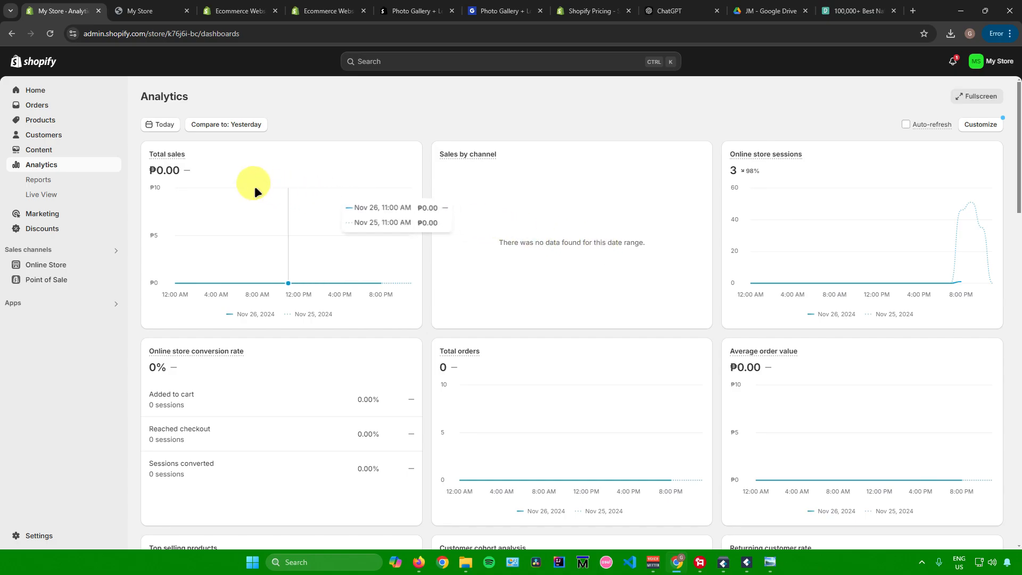
scroll(307, 195, down, 1)
scroll(734, 290, down, 1)
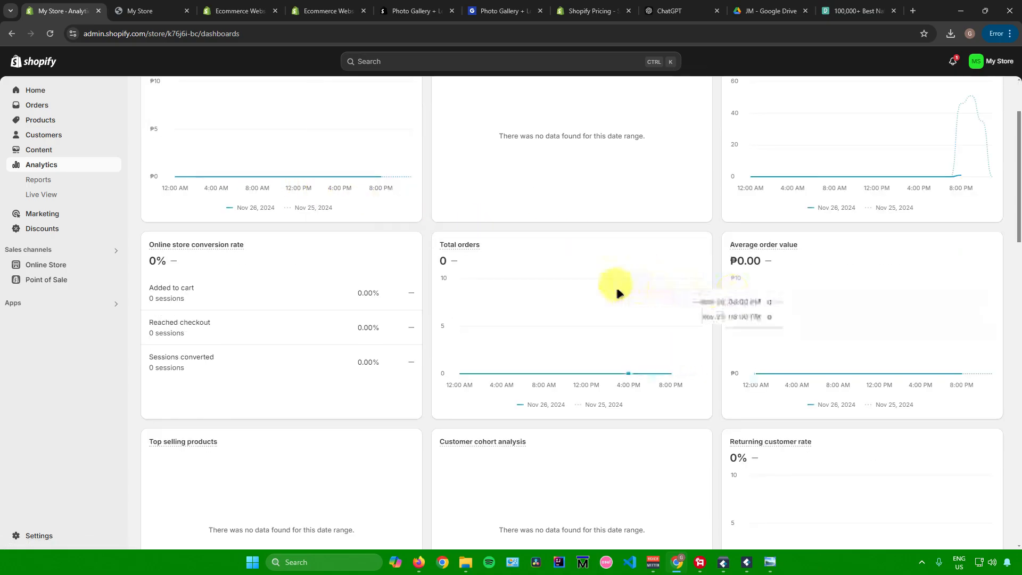
scroll(582, 274, down, 3)
scroll(517, 259, up, 1)
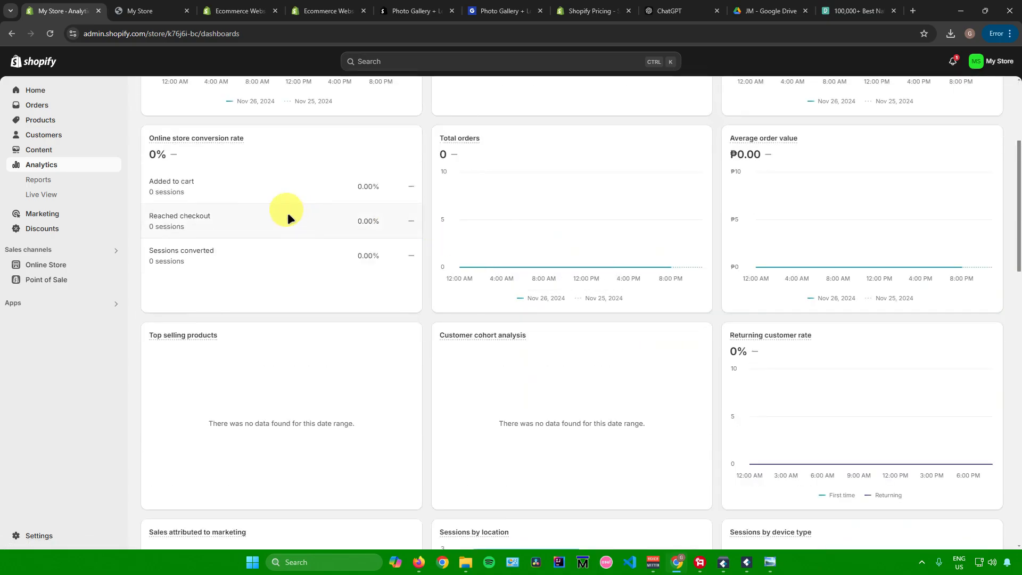
View the list of analytics reports and the Live View of store visitors, rotating its globe
click(75, 181)
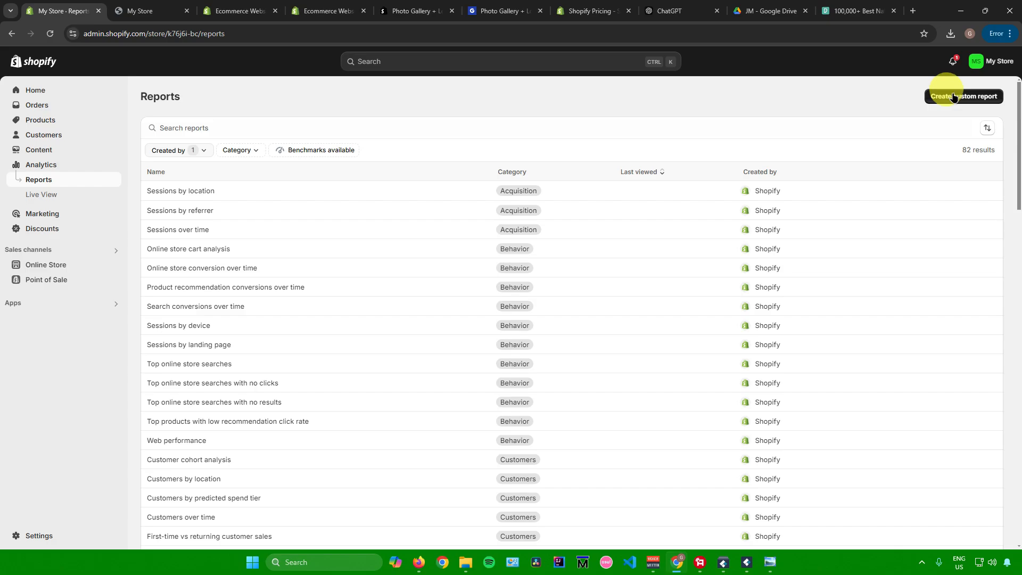
click(63, 197)
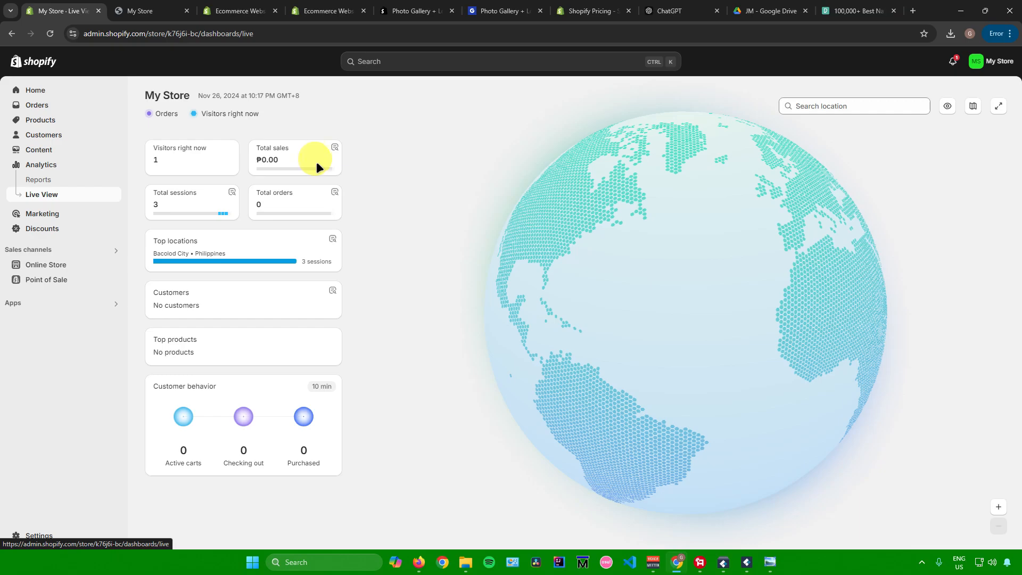
drag(605, 228, 569, 257)
Start a new amount off order discount from the Discounts page and generate a random discount code for it
click(57, 225)
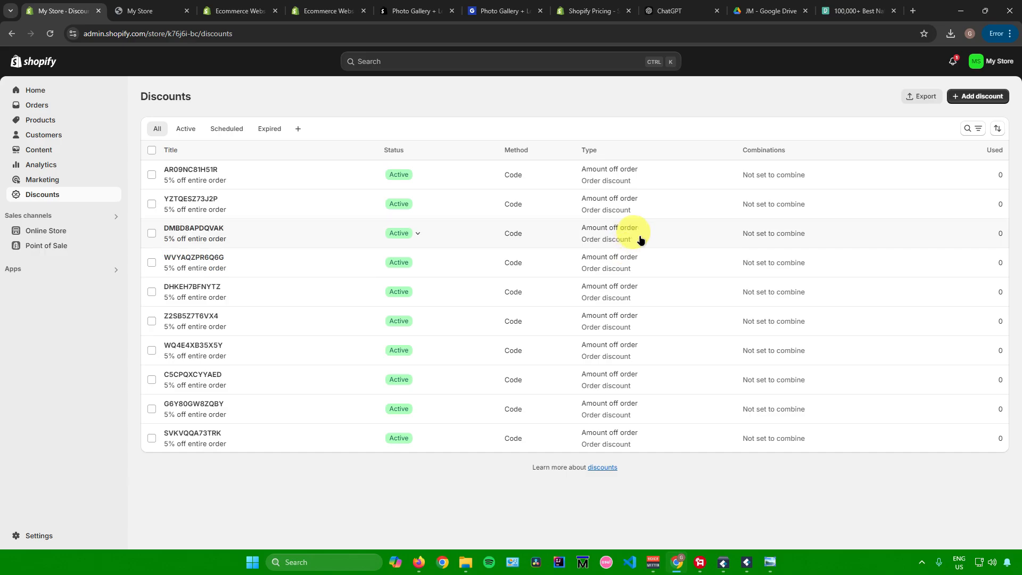
click(984, 97)
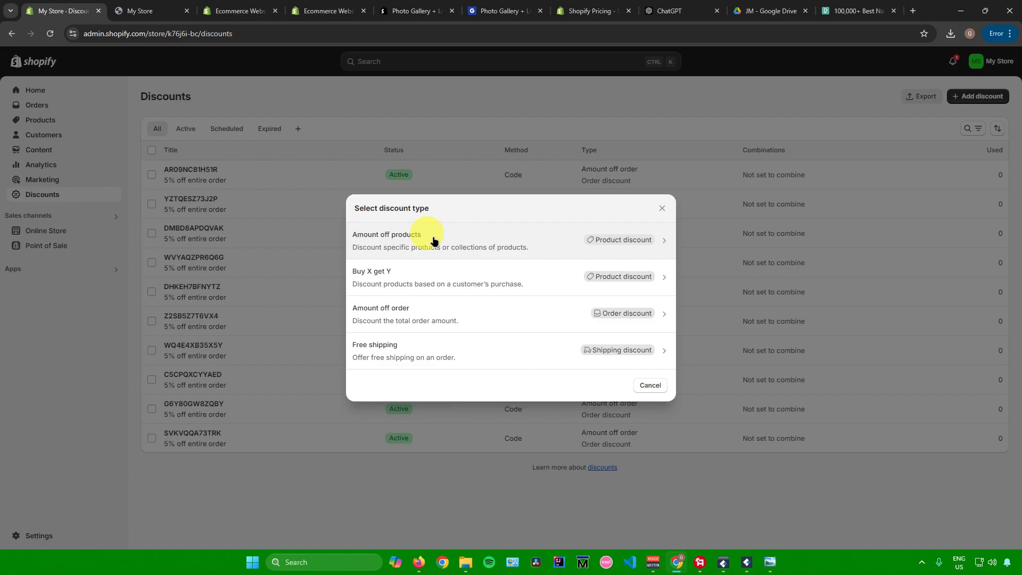
click(428, 318)
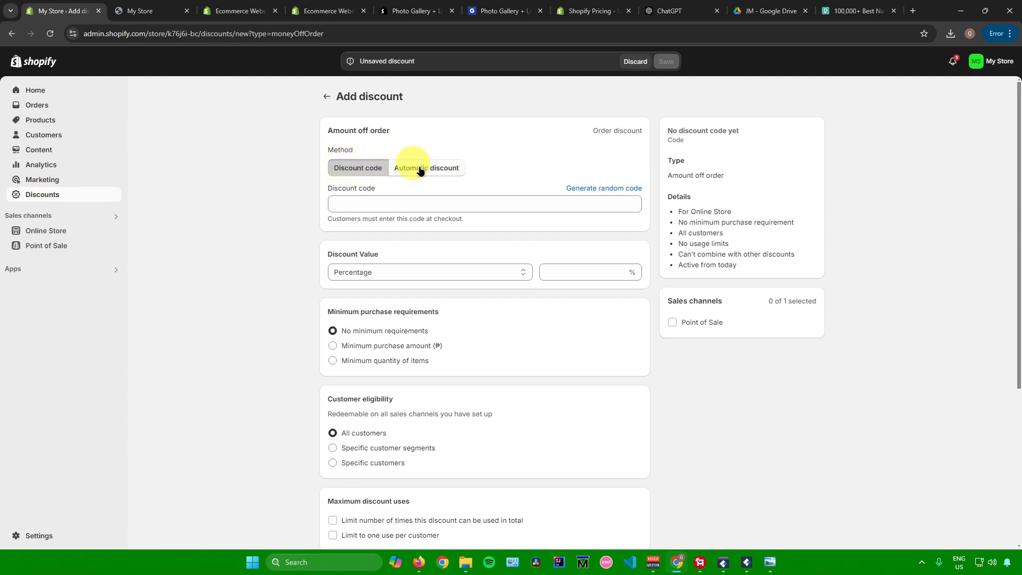
click(361, 201)
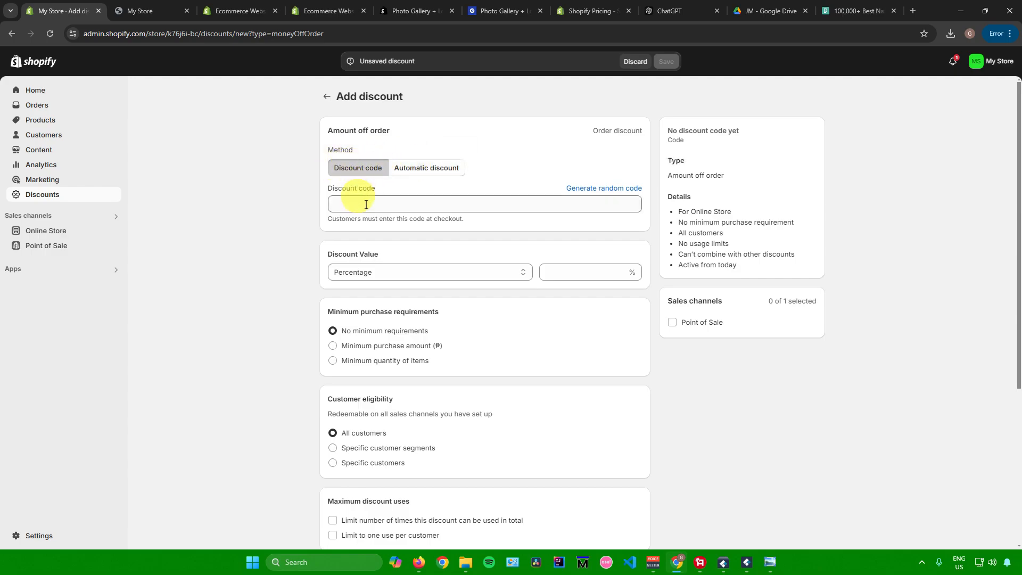
click(378, 203)
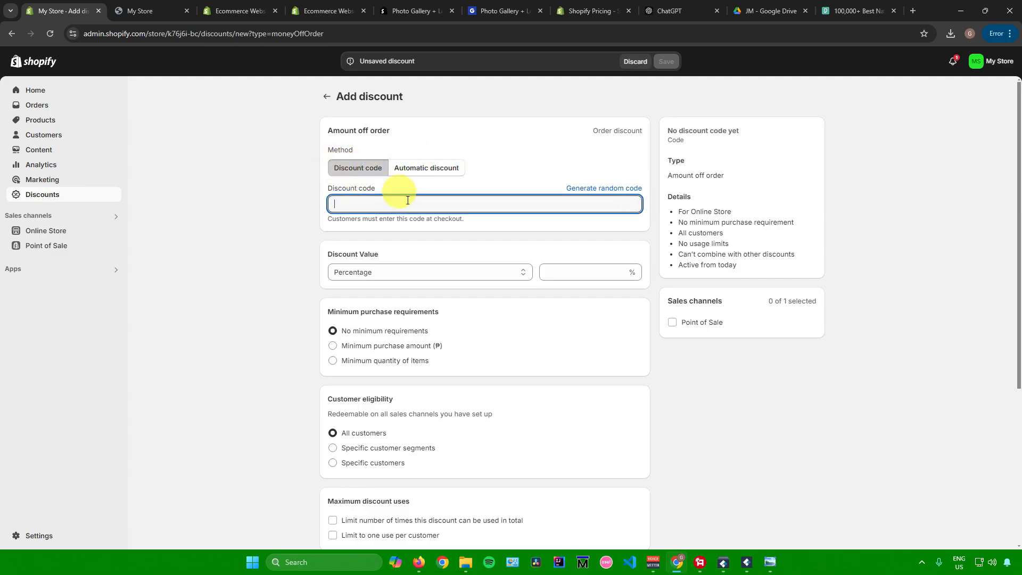
click(594, 189)
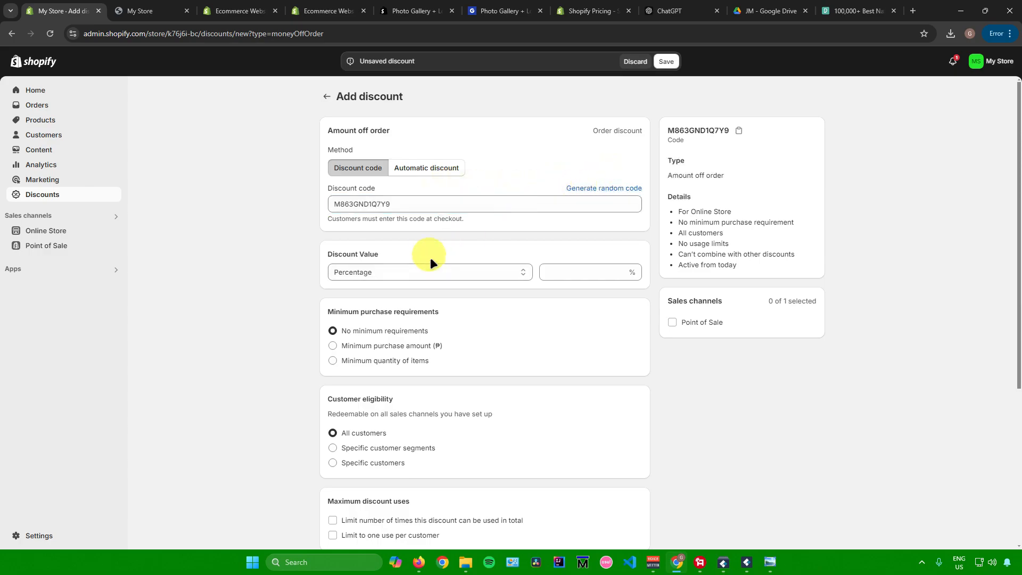
Keep the discount value as a percentage and set it to 5%
scroll(430, 259, down, 1)
click(394, 217)
click(394, 217)
click(409, 218)
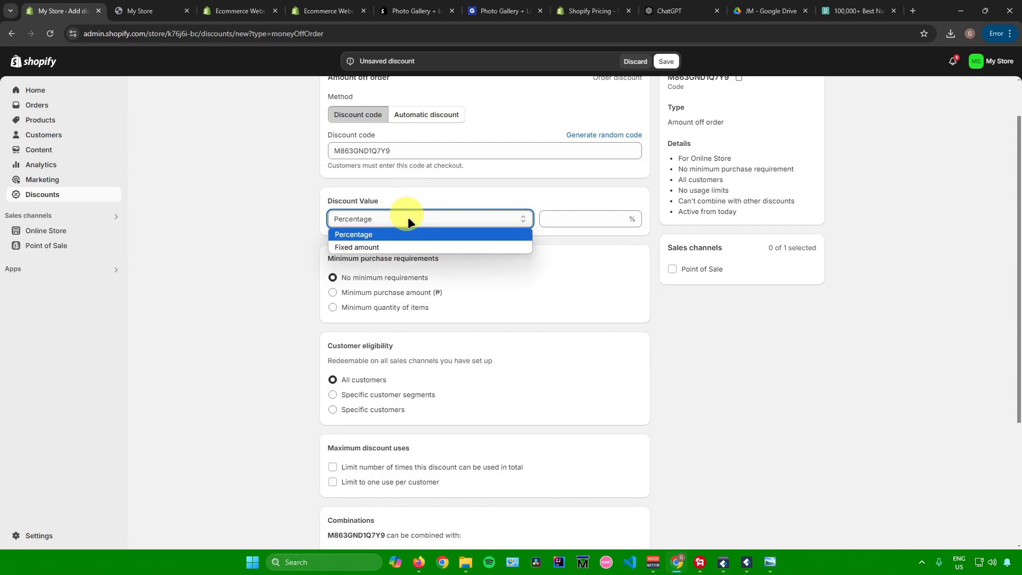
click(408, 218)
click(584, 220)
text(5)
click(723, 334)
Review the new discount's minimum purchase requirements, customer eligibility, maximum discount uses, combinations and active dates
scroll(721, 335, down, 2)
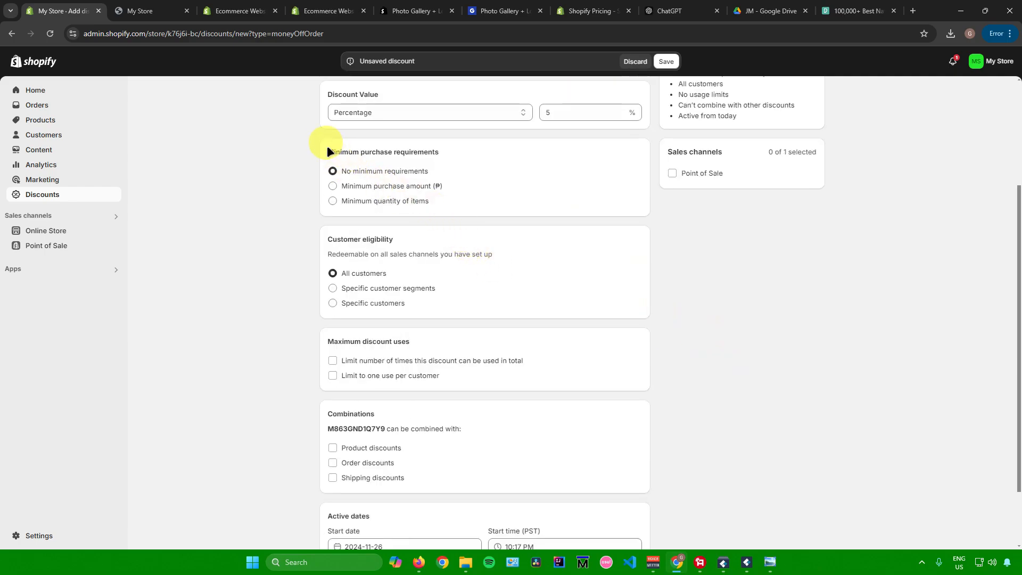
drag(327, 148, 444, 155)
drag(320, 236, 418, 247)
scroll(418, 248, down, 1)
drag(327, 285, 429, 289)
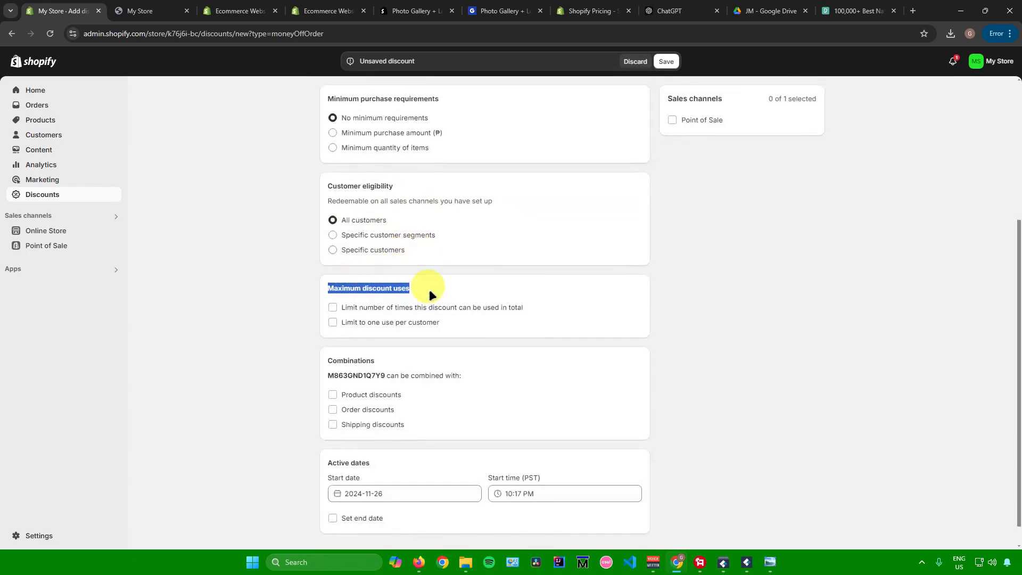
scroll(429, 289, down, 1)
drag(326, 331, 415, 325)
scroll(429, 323, up, 1)
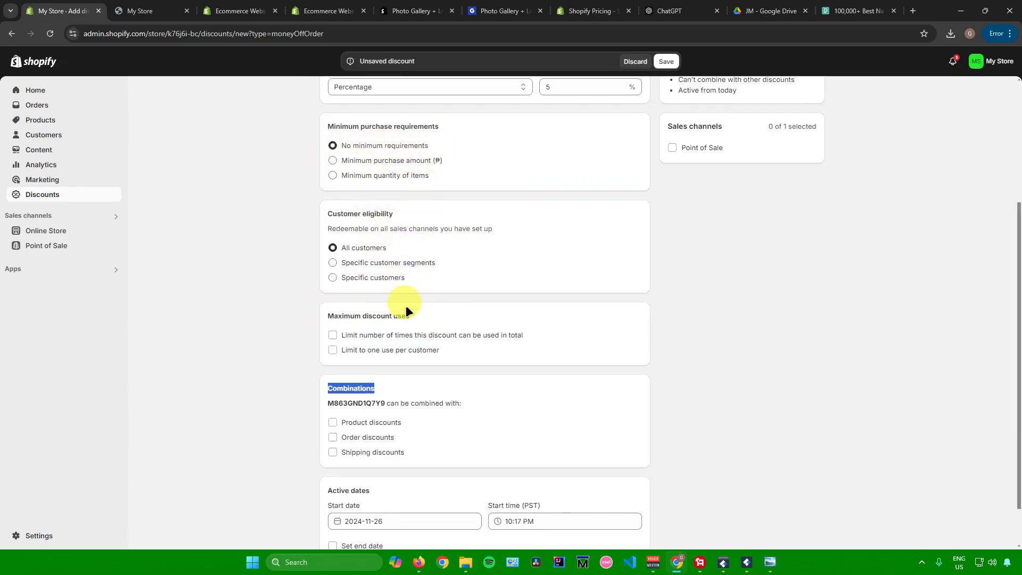
Add an end date to the discount's active dates to view its date and time options, and remove it again
scroll(405, 305, down, 1)
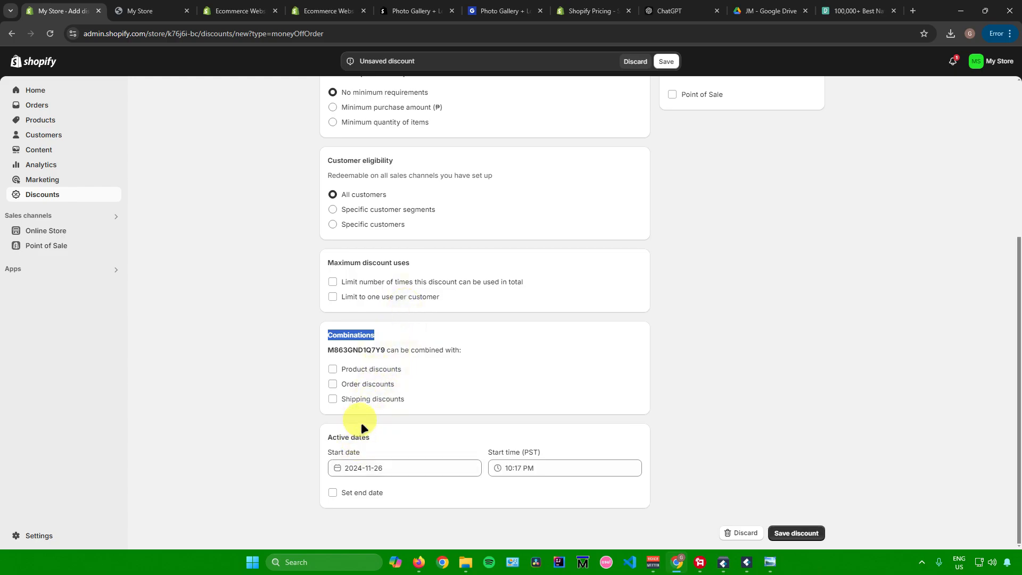
click(333, 492)
scroll(405, 458, down, 1)
click(419, 429)
click(393, 485)
click(284, 465)
click(331, 453)
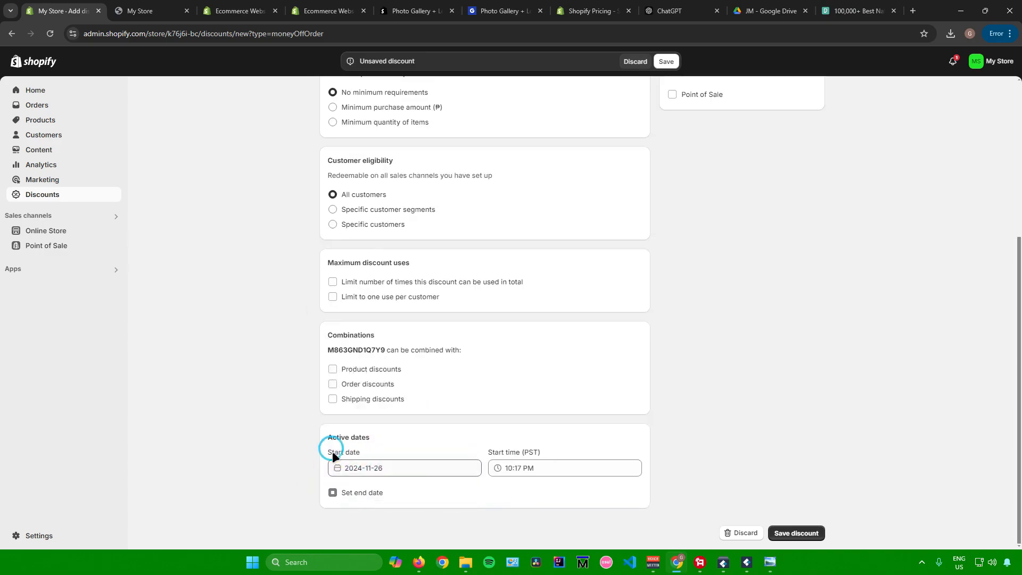
Check the discount settings once more and save the amount off order discount without an end date
scroll(719, 476, up, 4)
scroll(703, 471, down, 3)
scroll(699, 470, down, 1)
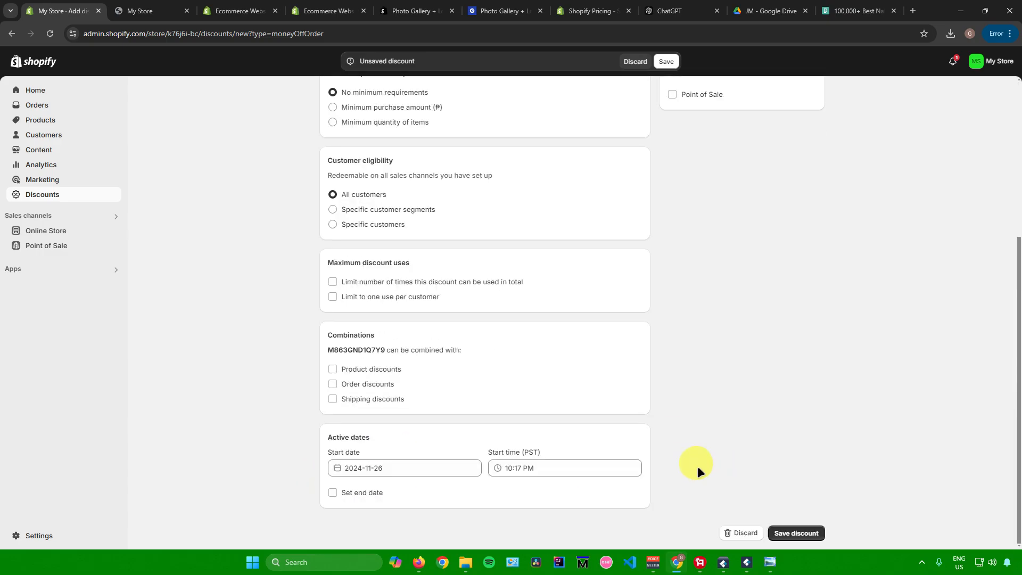
click(799, 532)
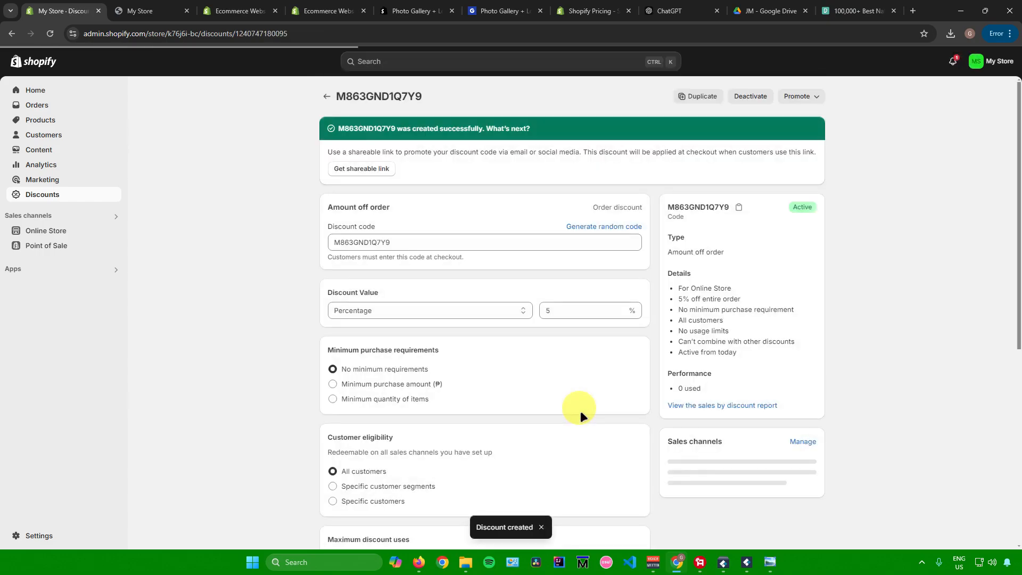
Look over the saved discount's details from its code to its timeline, and return to the store's Home page
scroll(581, 411, down, 6)
scroll(581, 411, up, 2)
scroll(580, 411, down, 3)
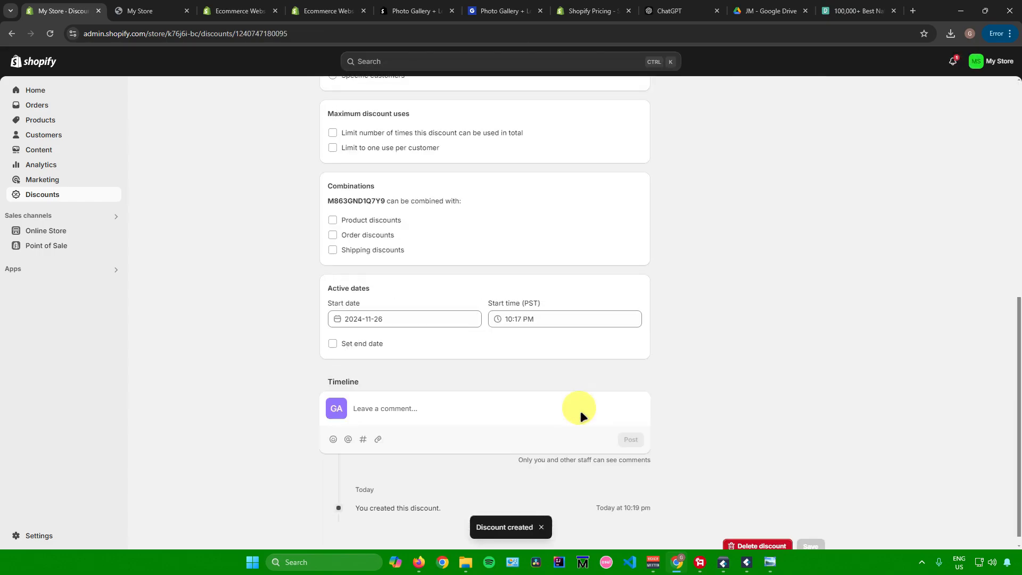
scroll(580, 411, up, 8)
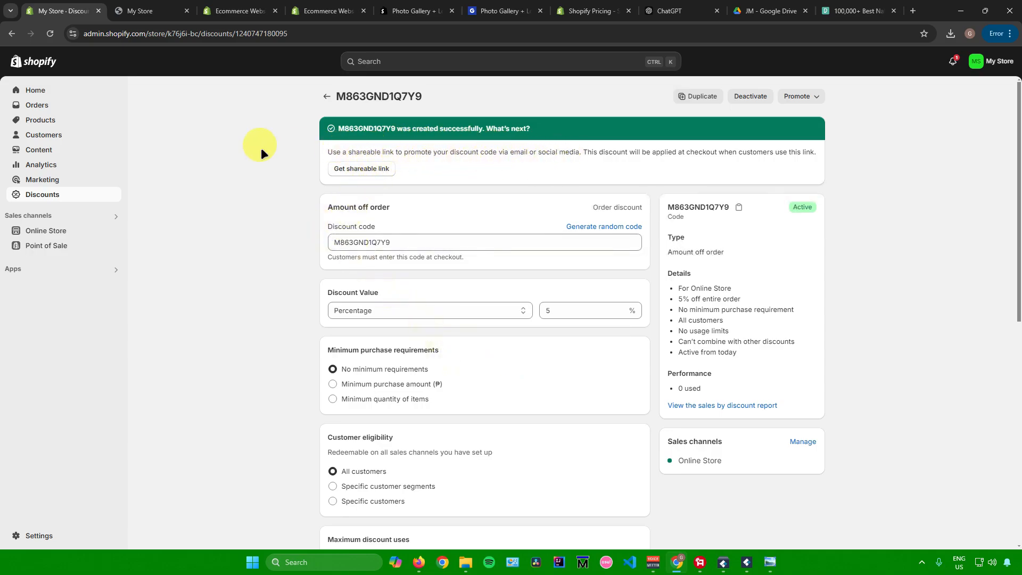
click(67, 90)
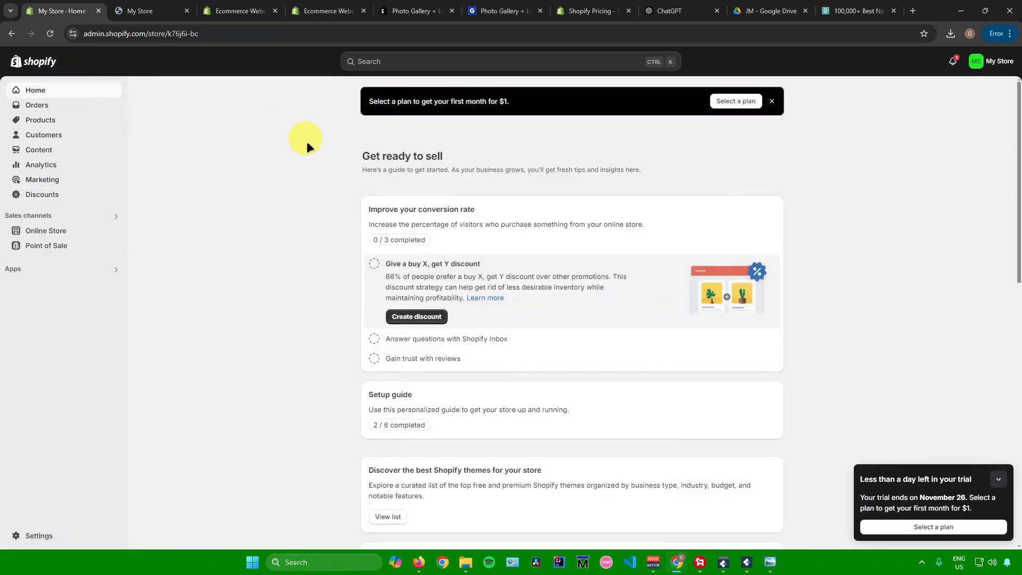